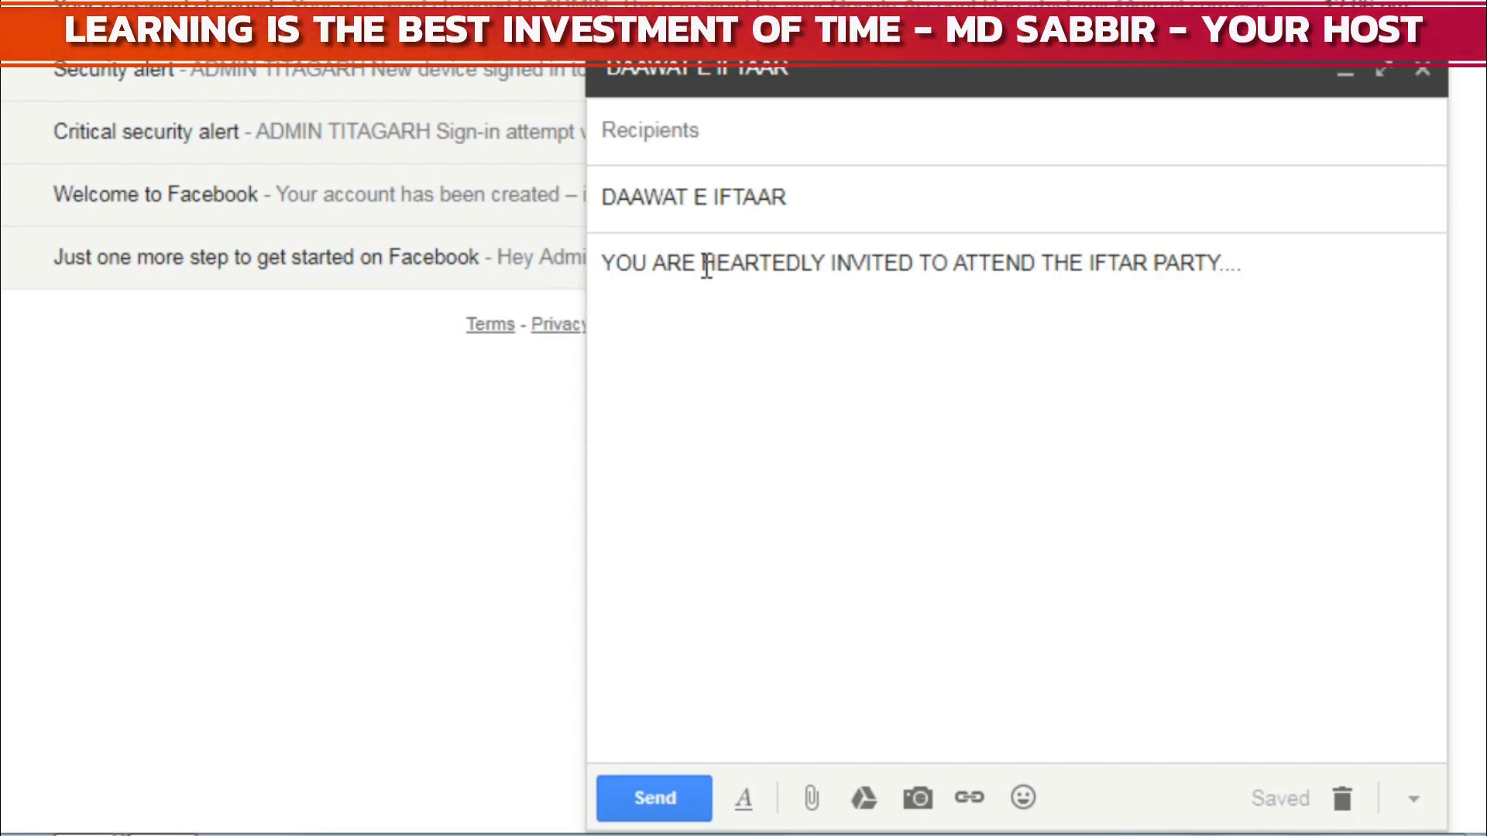
Add three blank lines above the invitation text and enter the placeholder <<NAME>> on the first line.
key("Return")
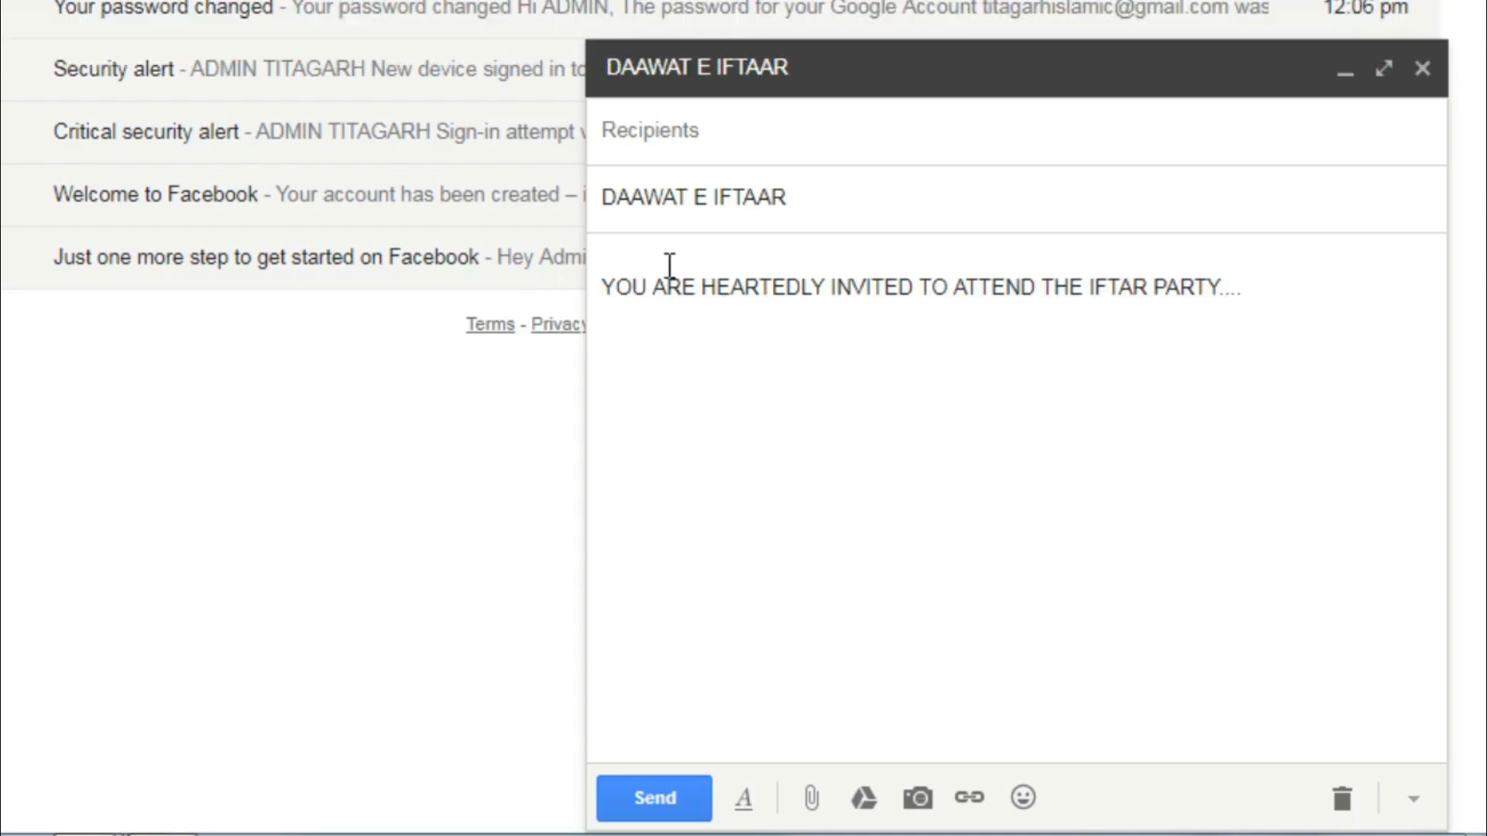
key("Return")
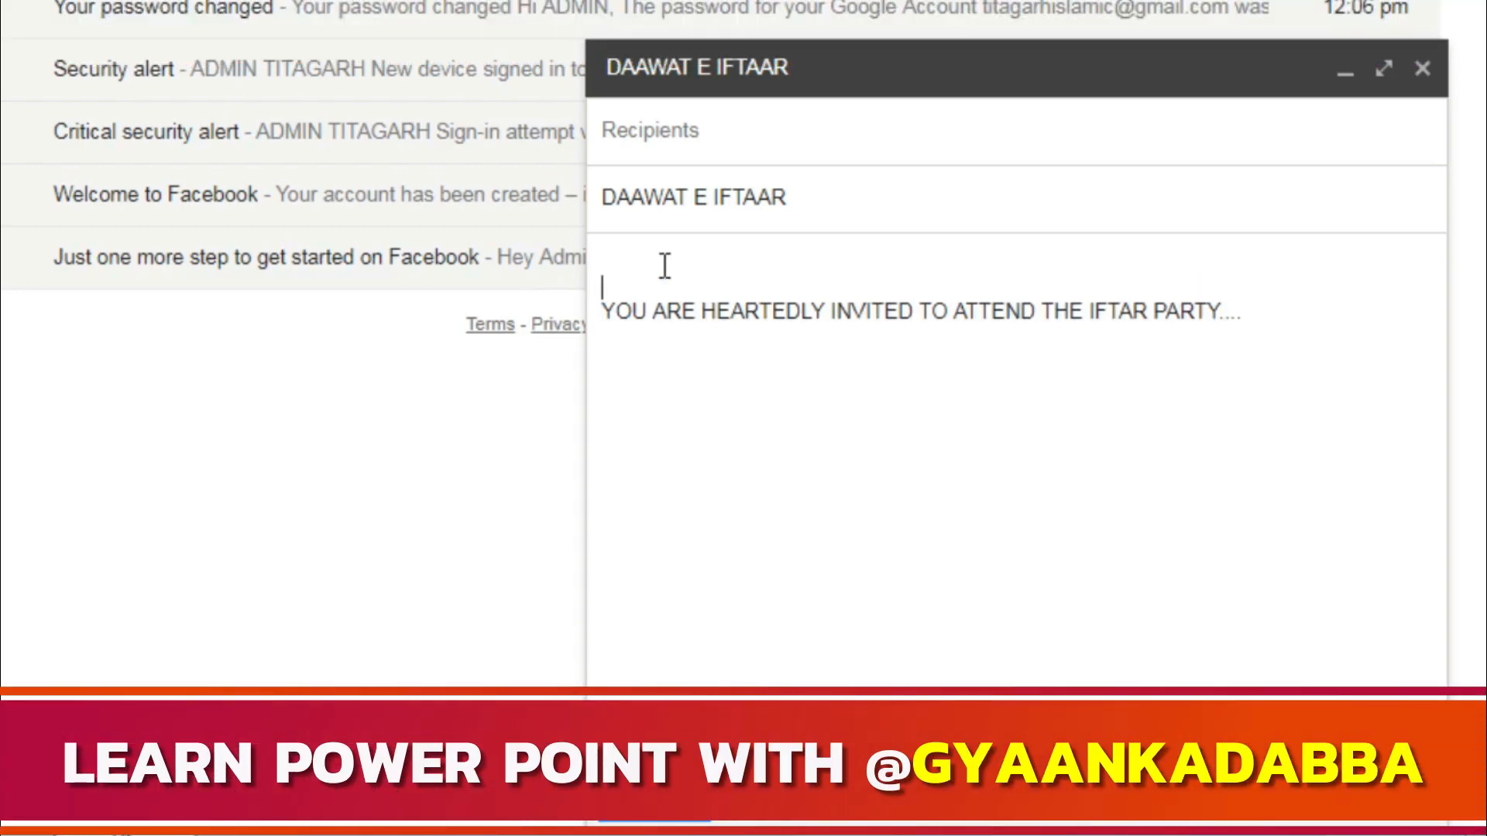
key("Return")
left_click(664, 266)
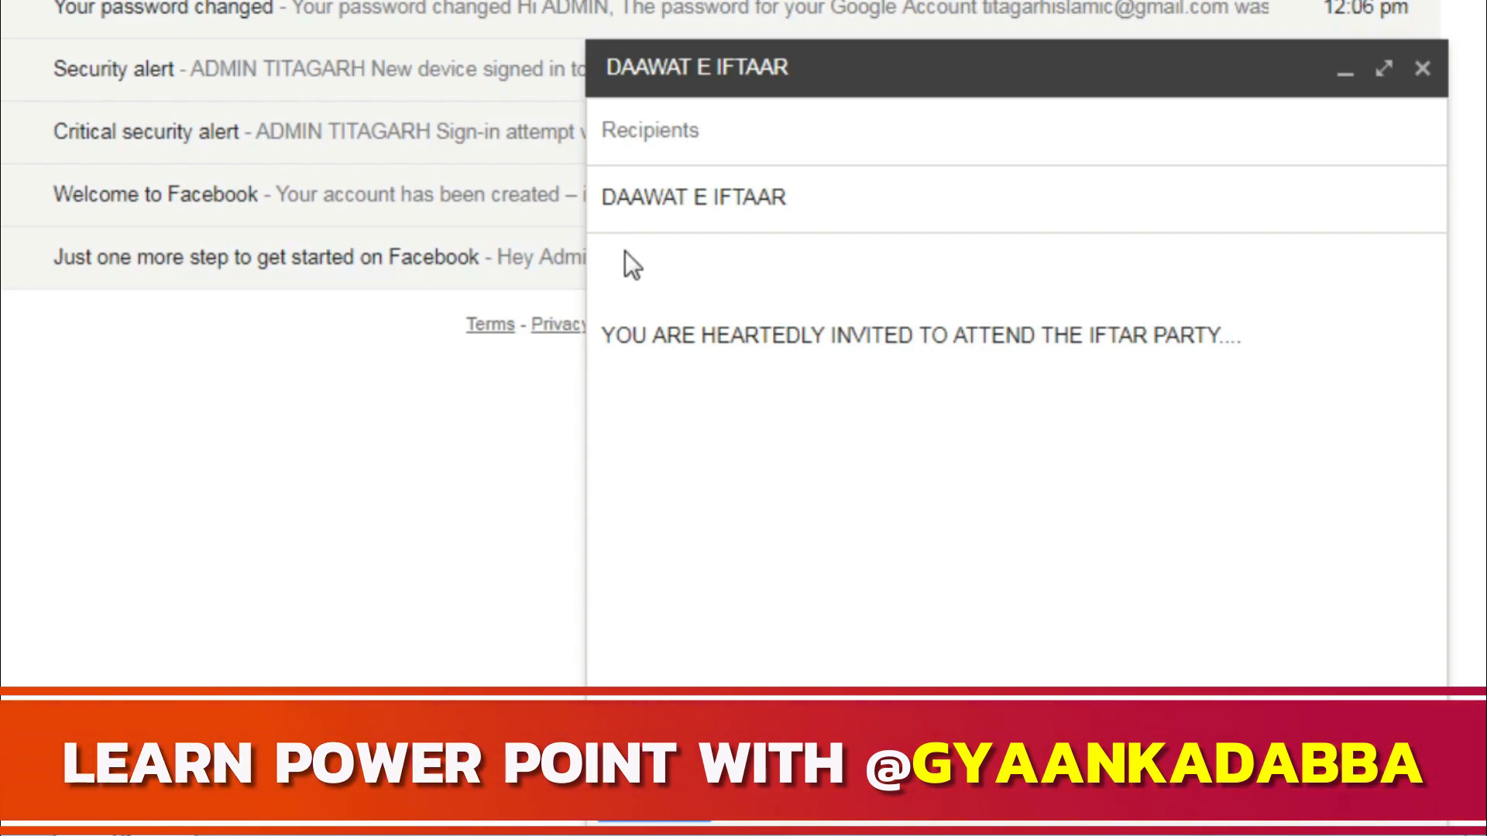
type("<<")
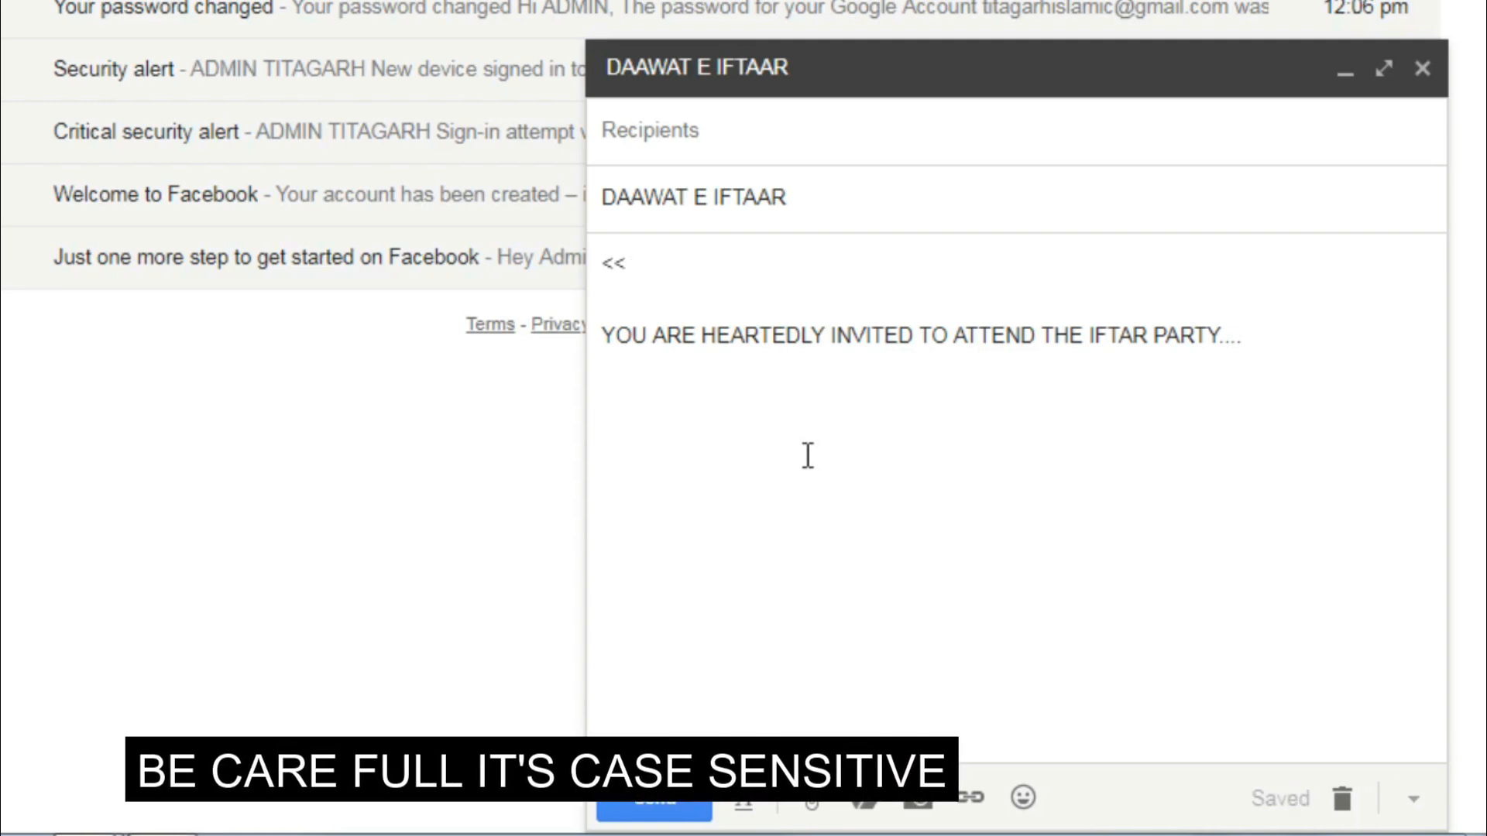
type("NAME")
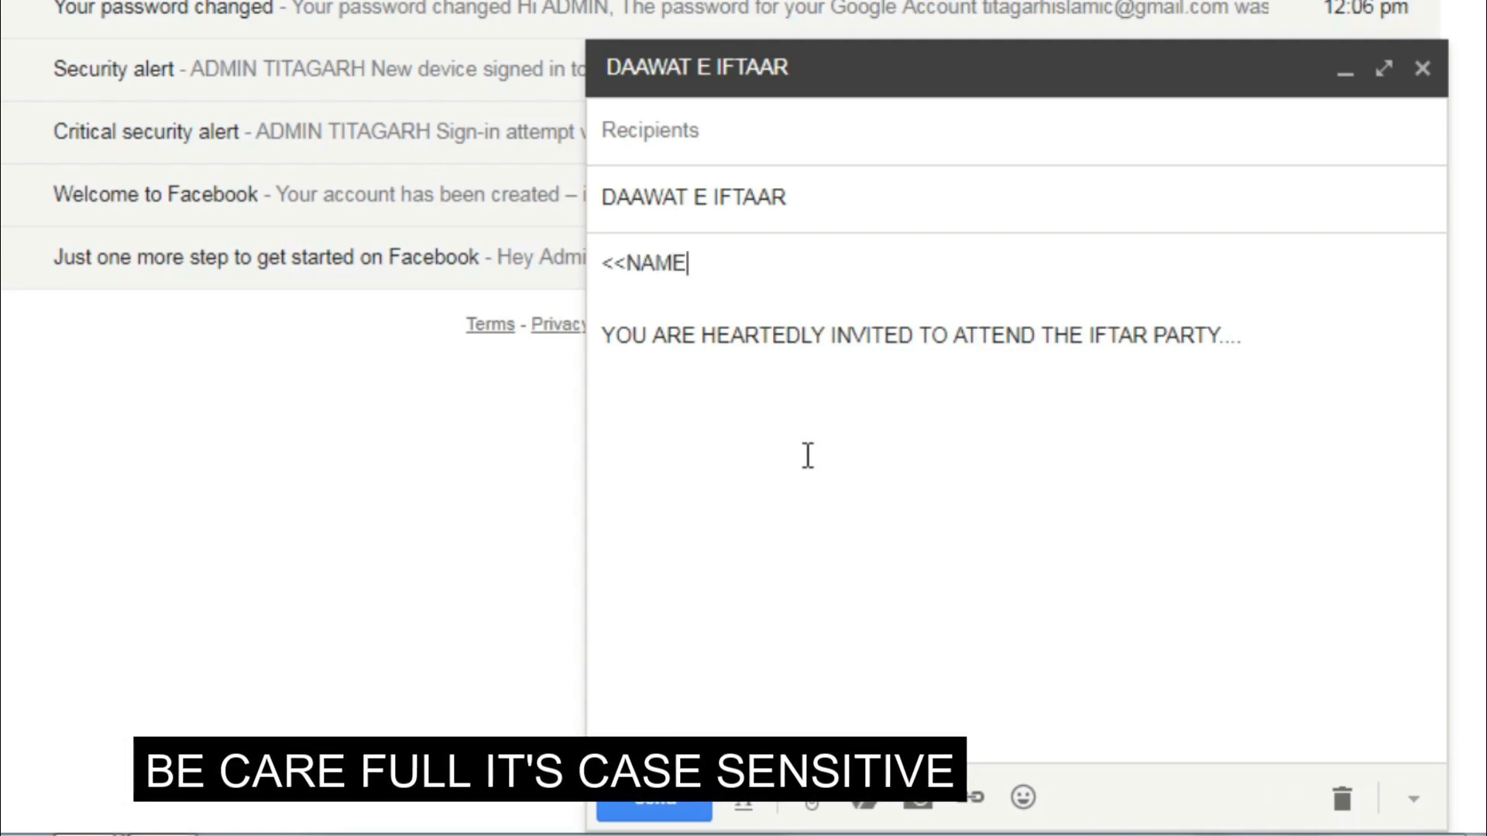
type(">>")
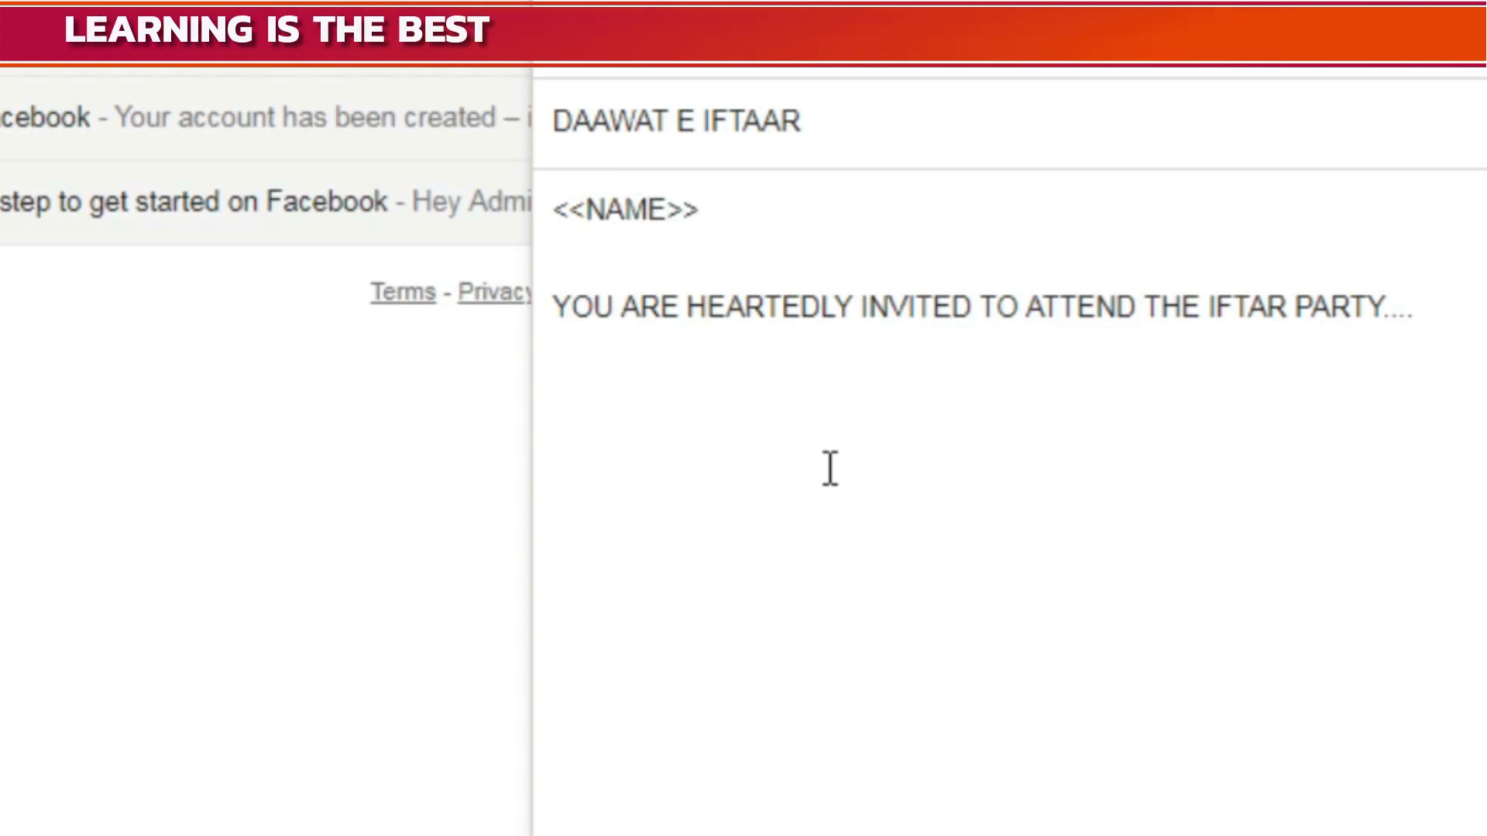
Add the placeholders <<CITY>> and <<STATE>> on separate lines below <<NAME>> in the message body.
key("Return")
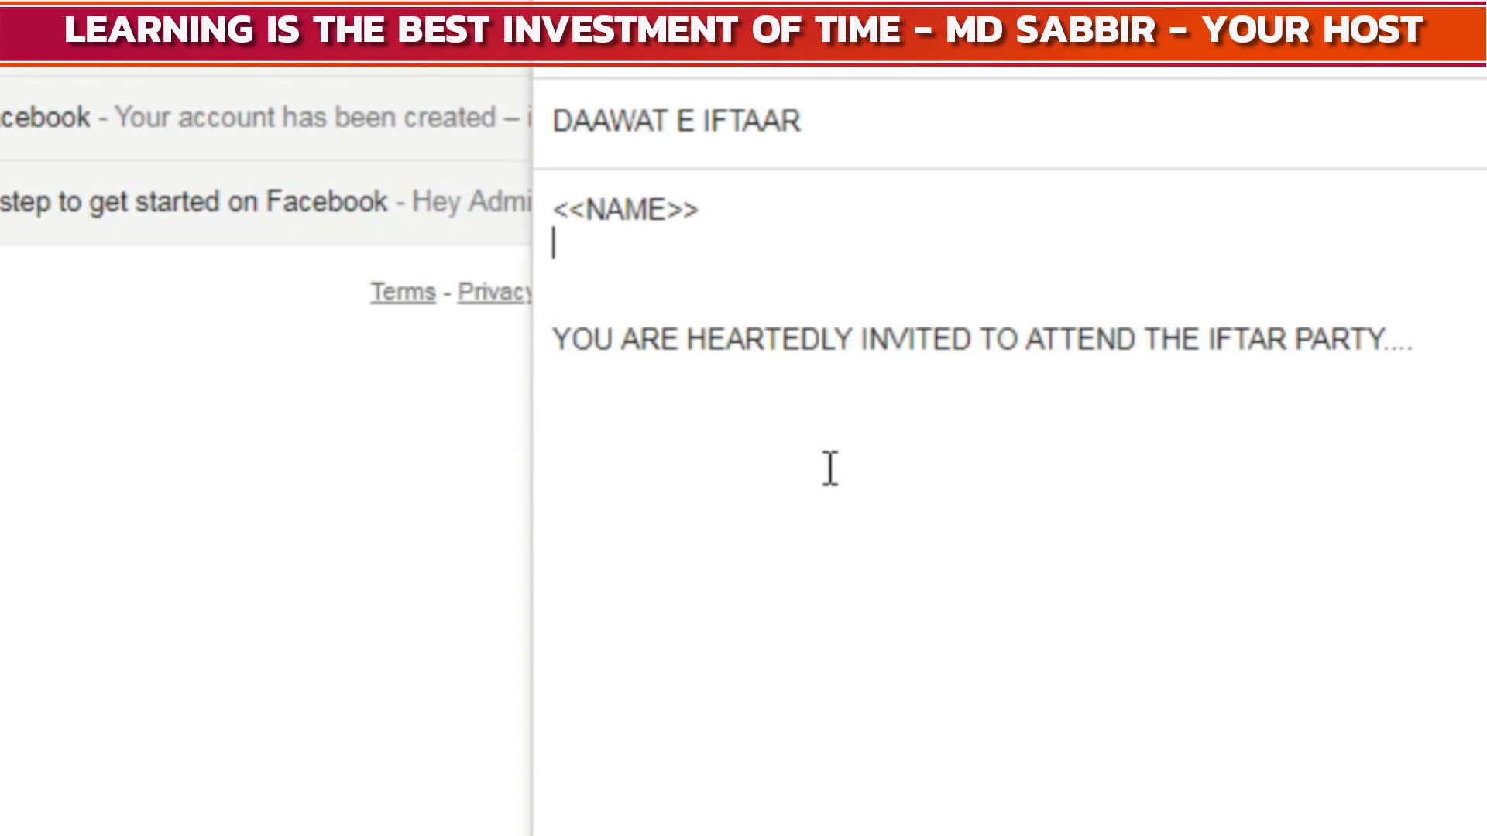
type("<<CITY")
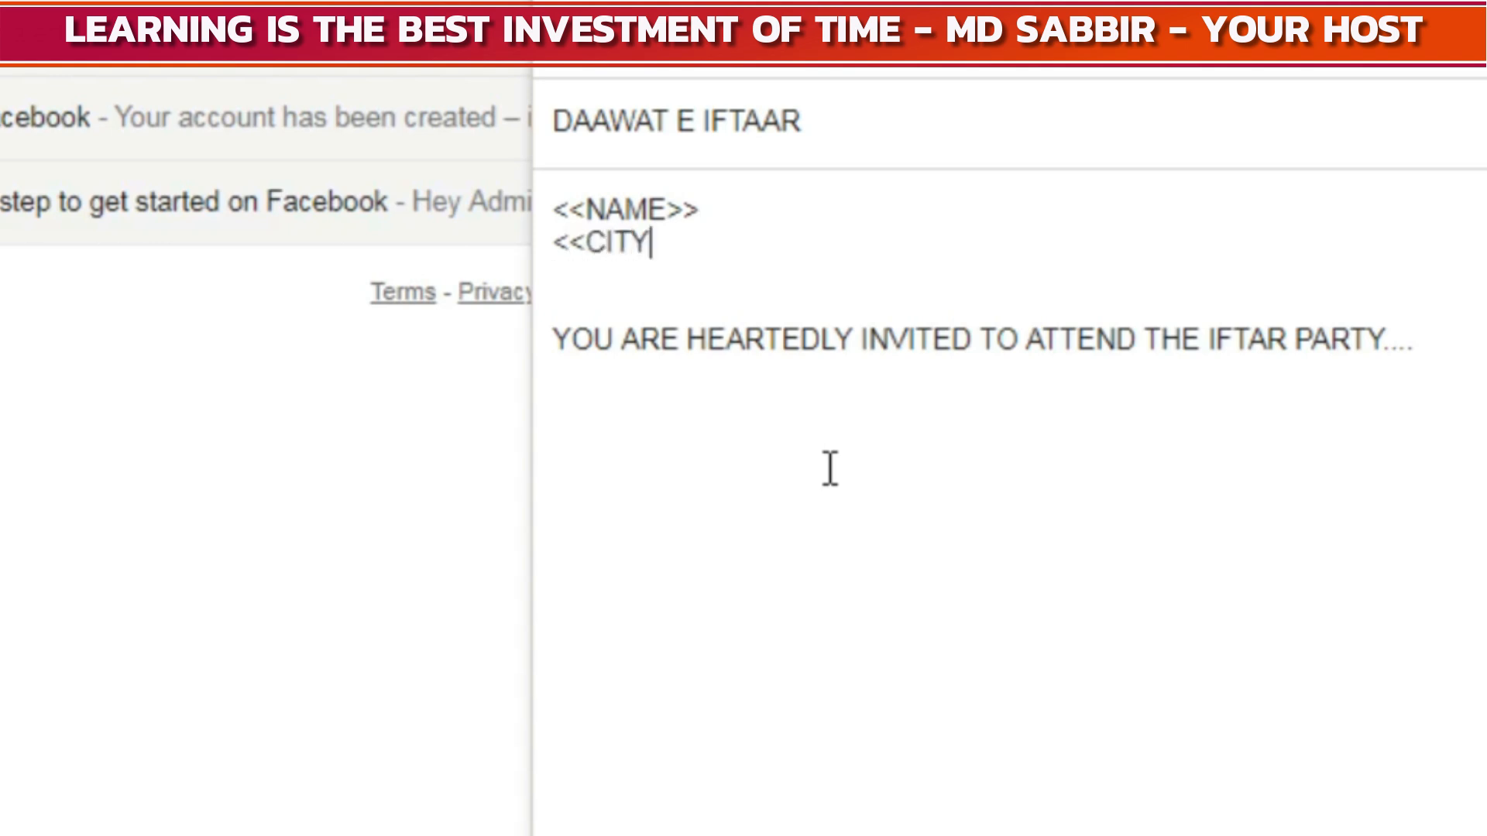
type(">>")
key("Return")
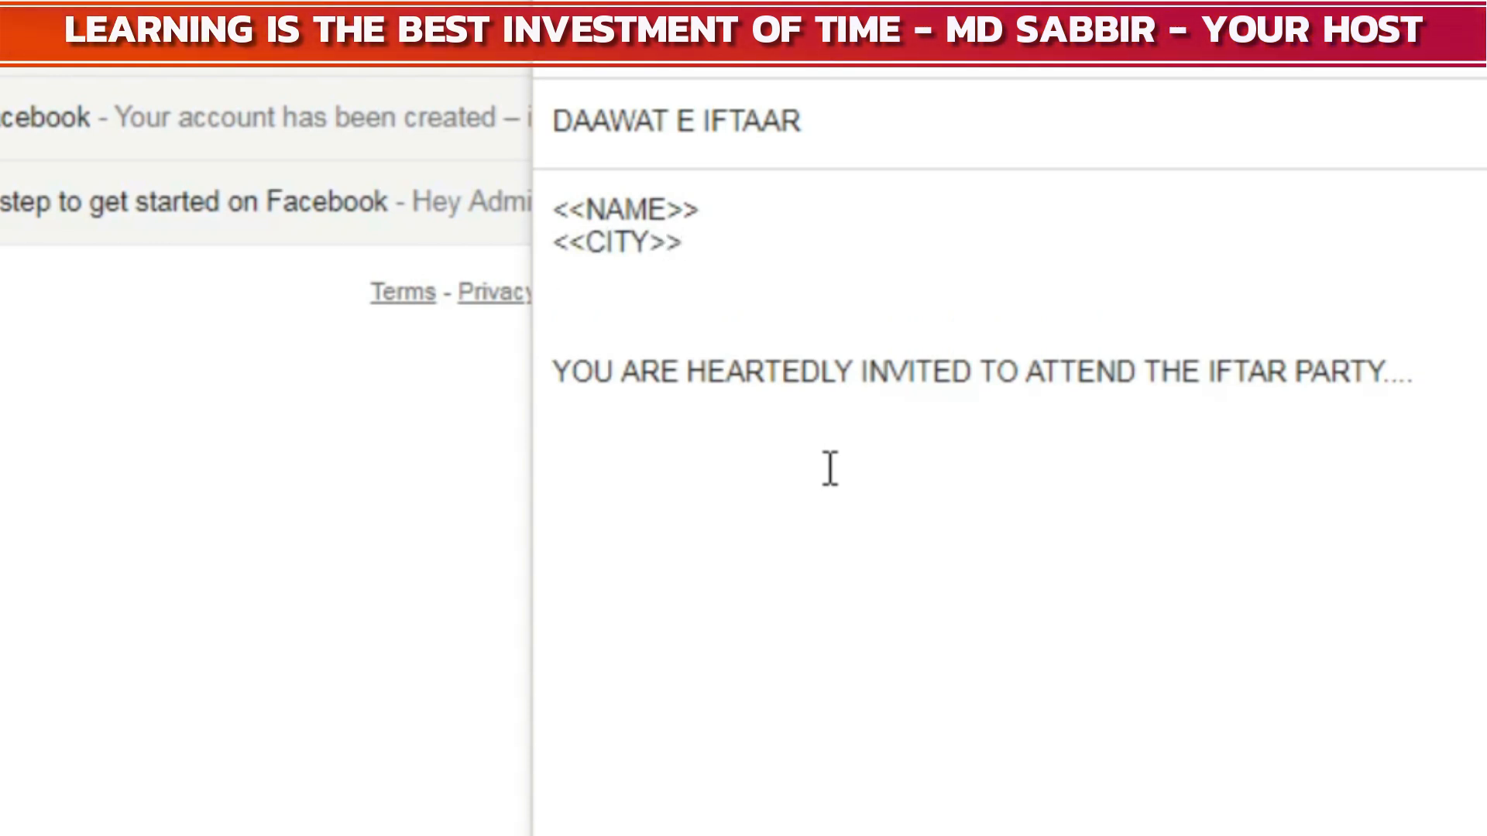
type("<")
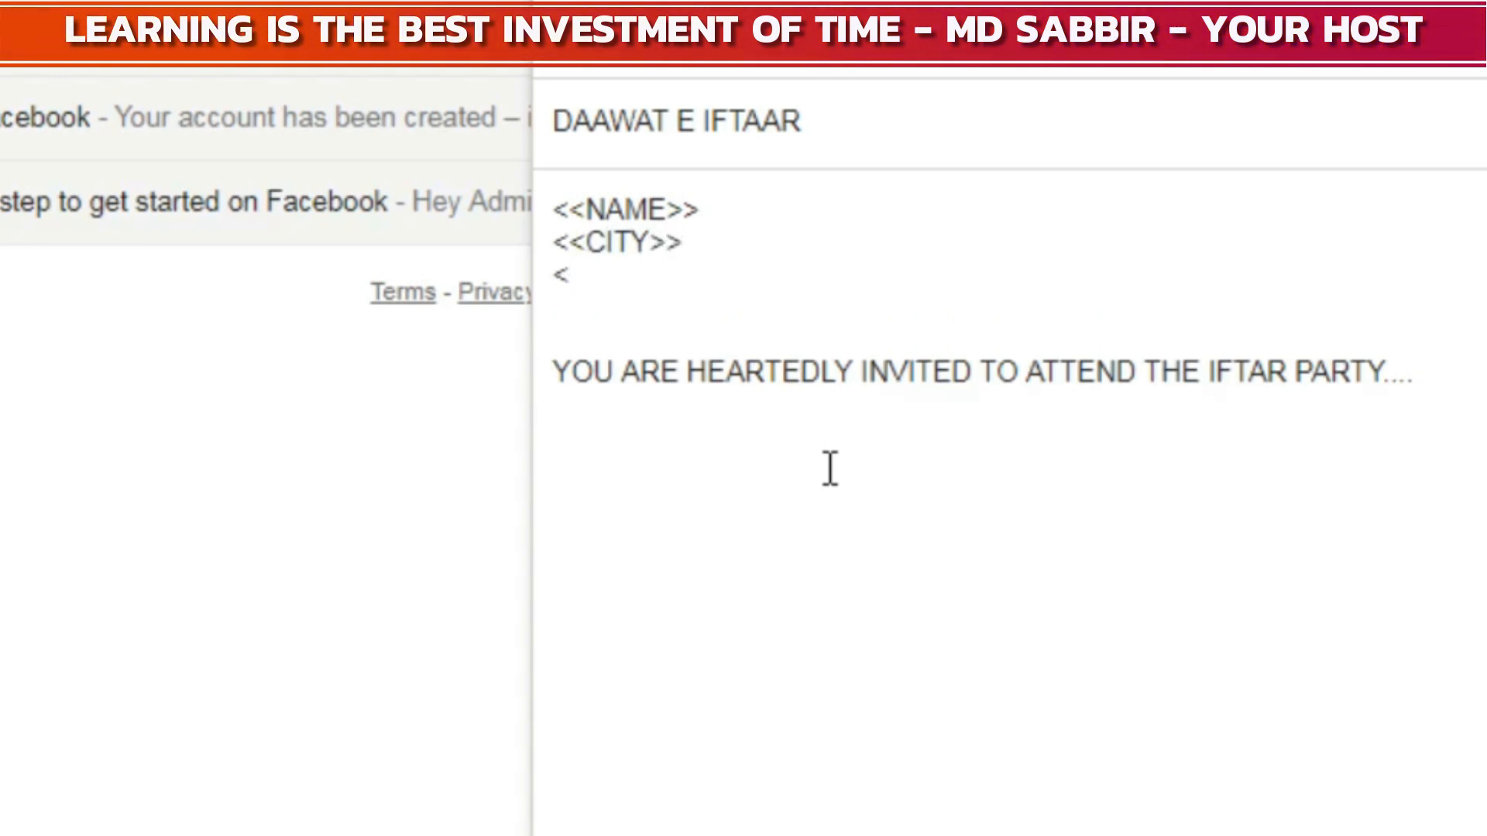
type("<")
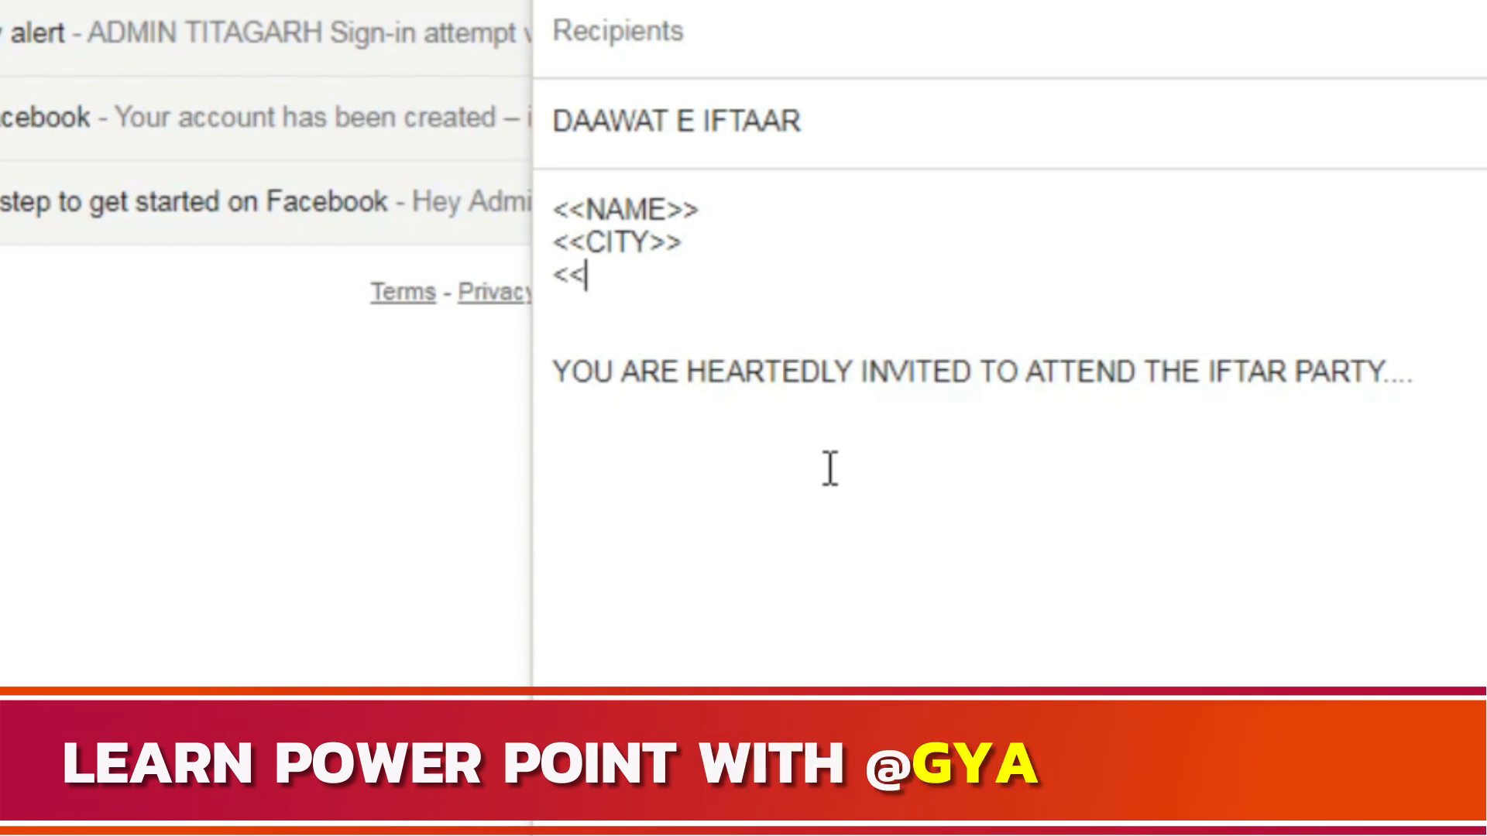
type("ST")
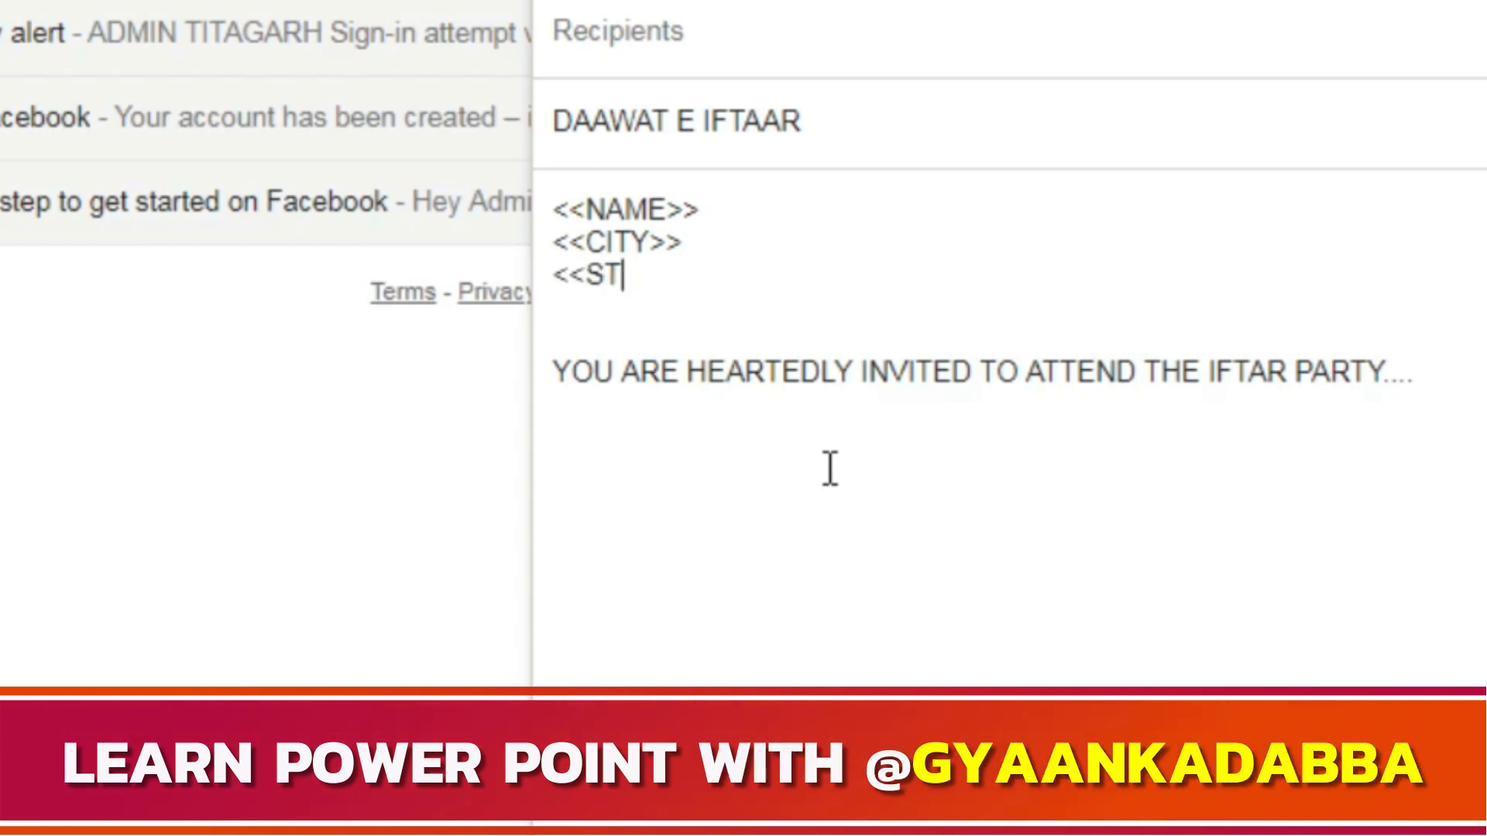
type("ATE")
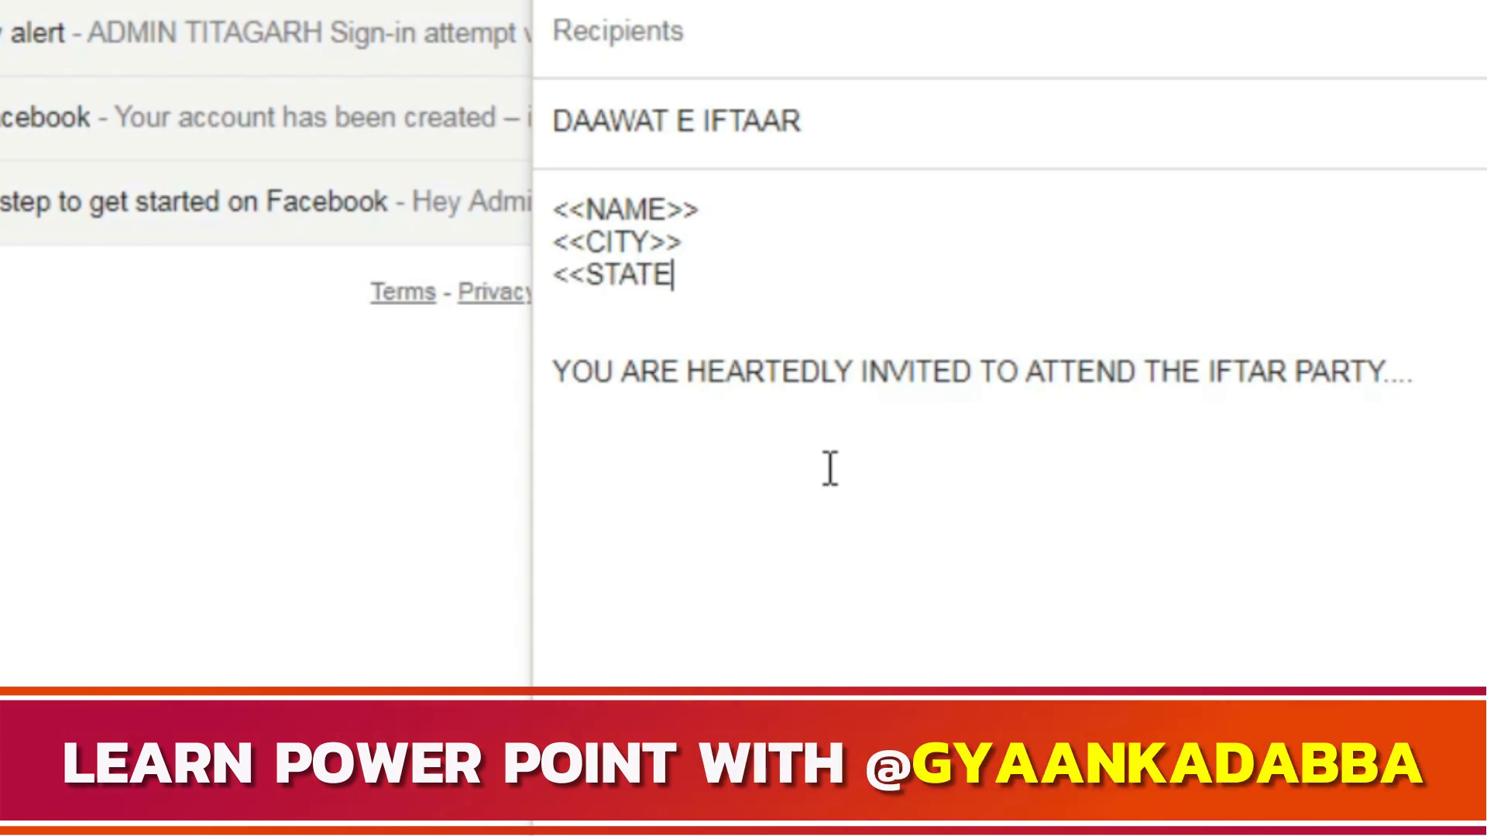
type("ATE>>")
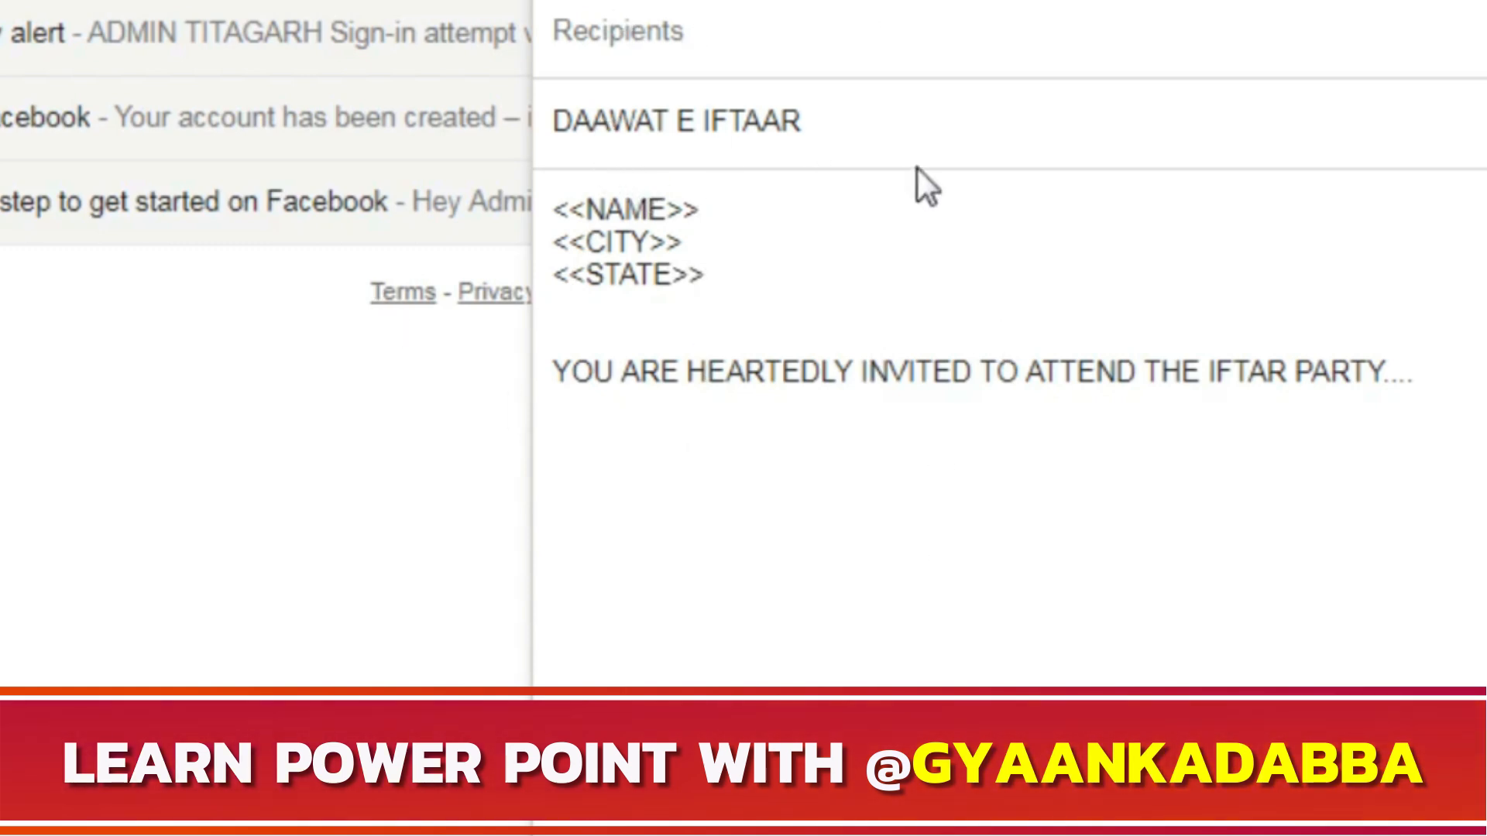
left_click_drag(860, 123, 551, 132)
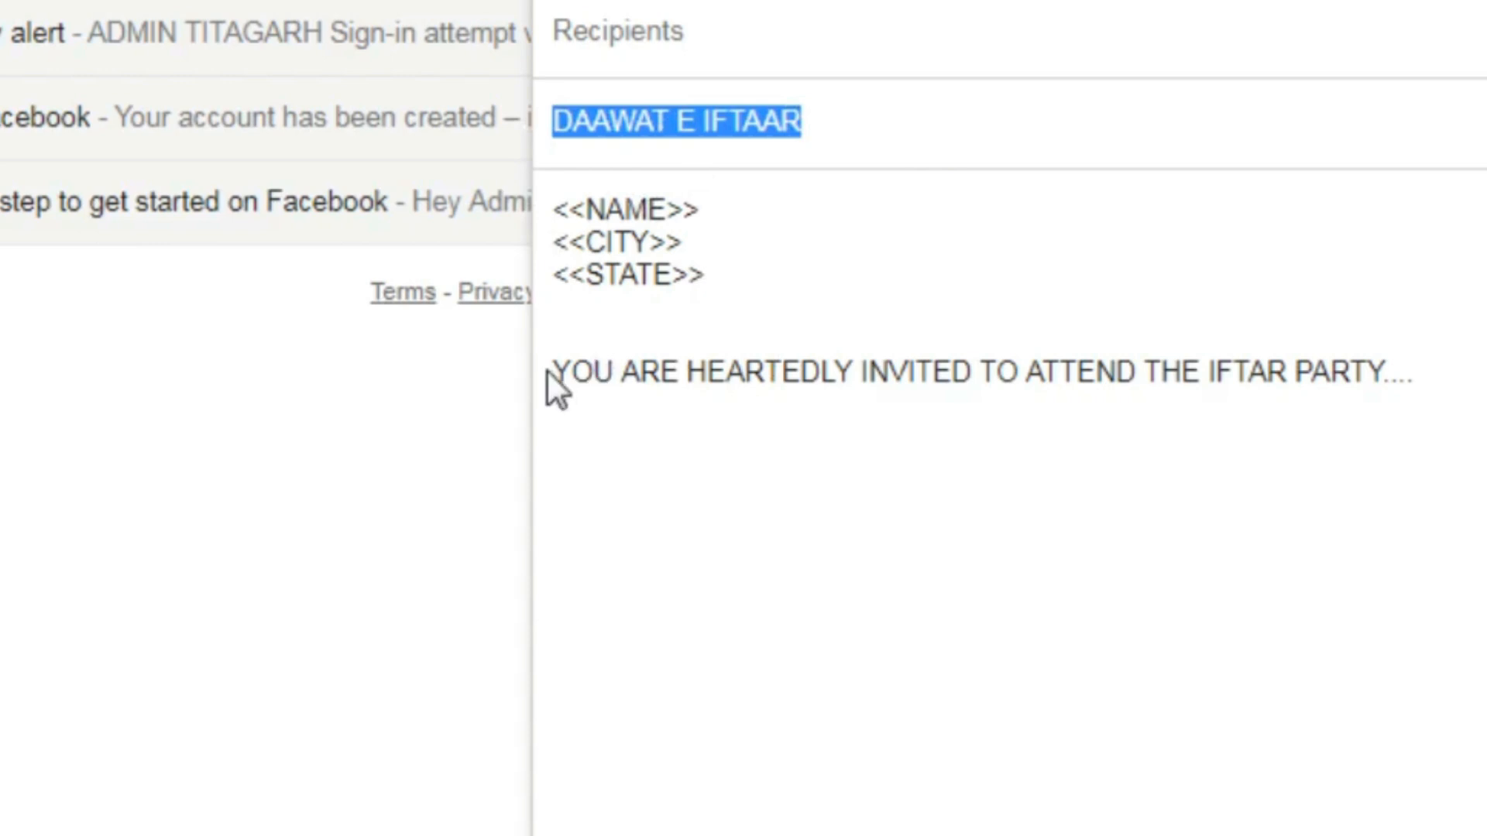
left_click(546, 370)
left_click(705, 276)
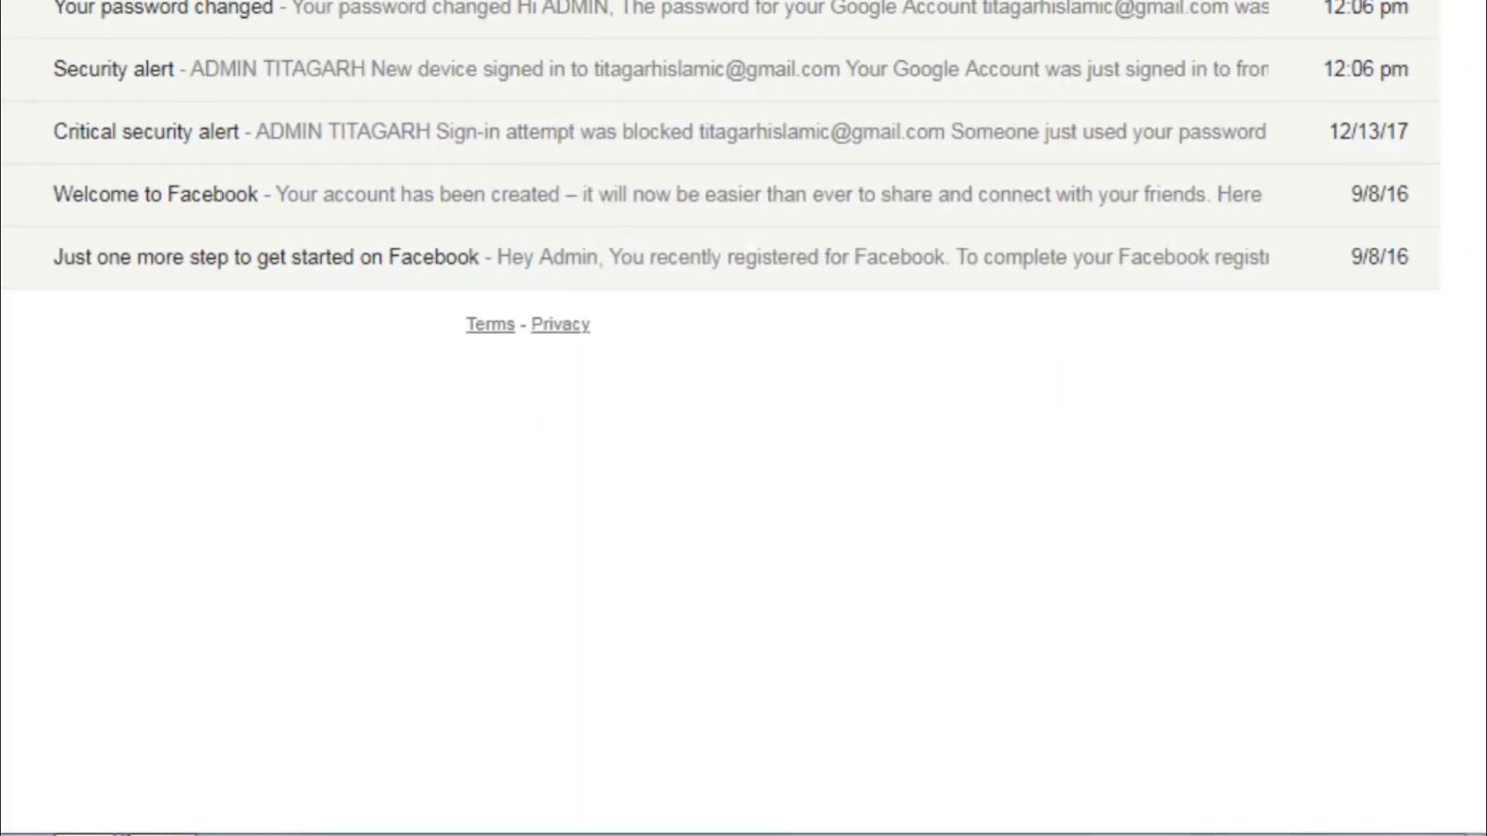
Open the saved DAAWAT E IFTAAR message from the Drafts folder to check its contents, and close it.
left_click(37, 359)
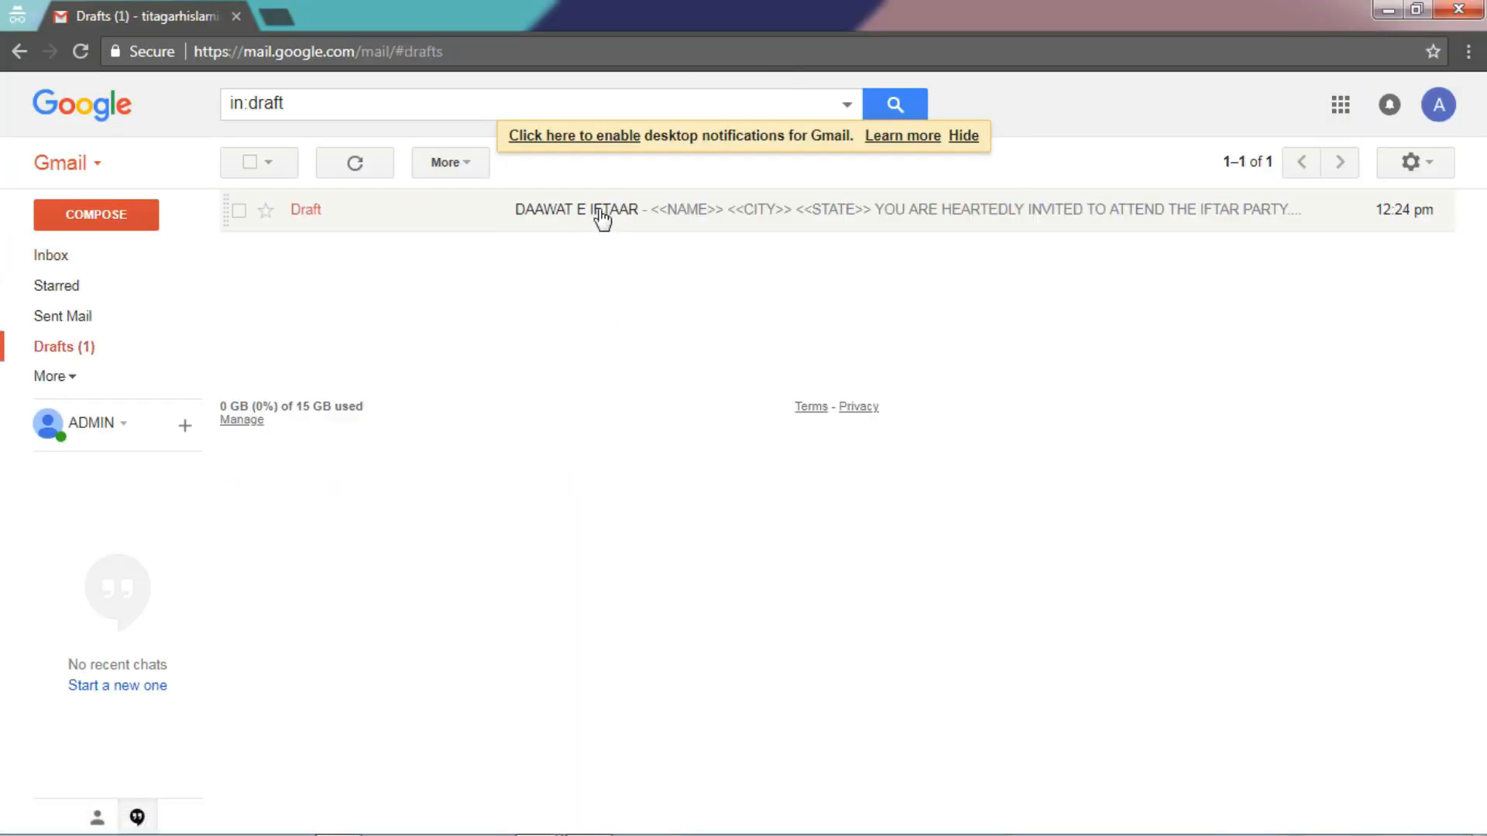
left_click(602, 220)
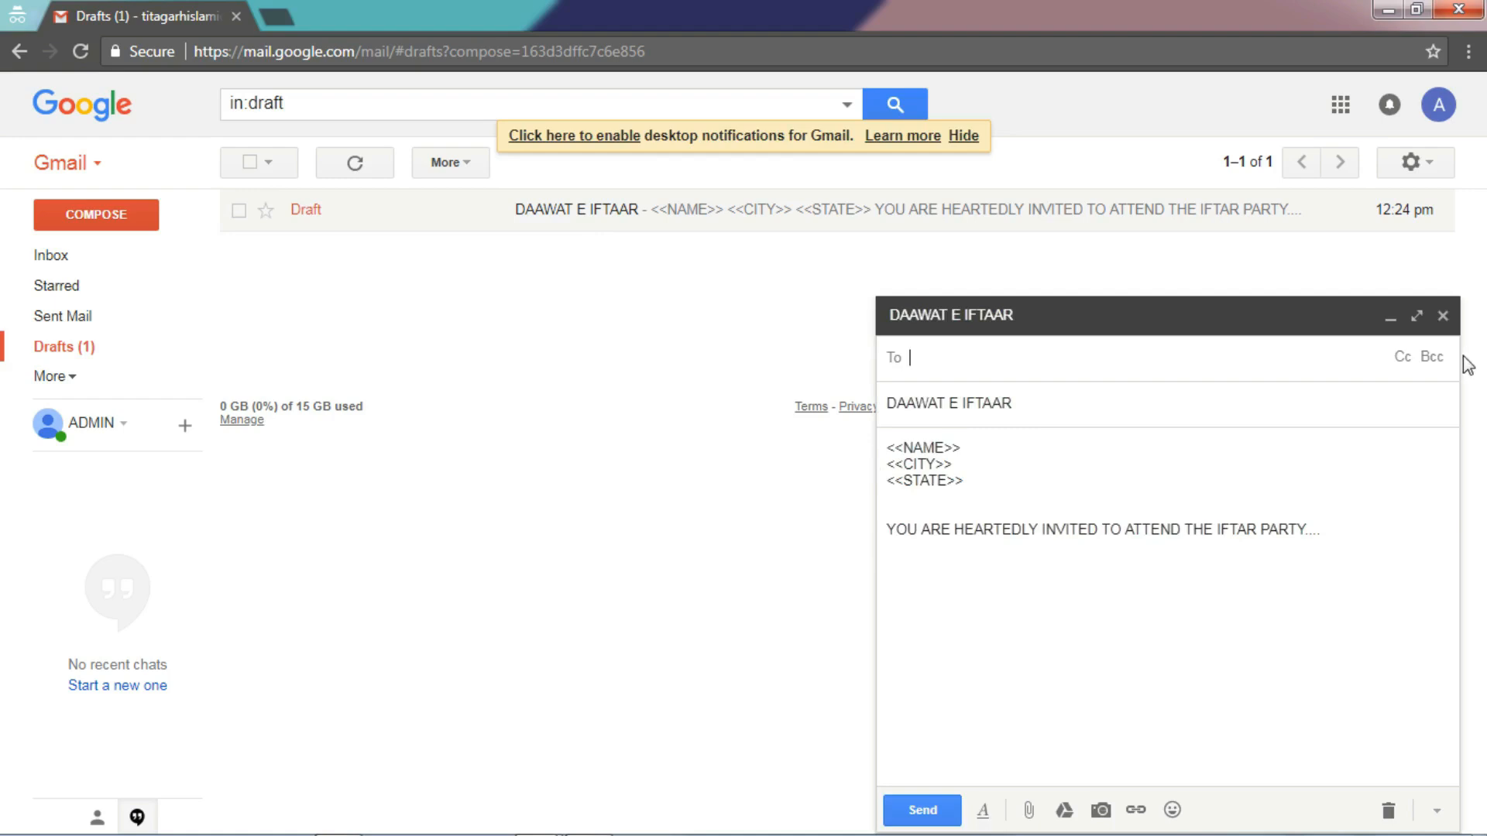
left_click(1442, 316)
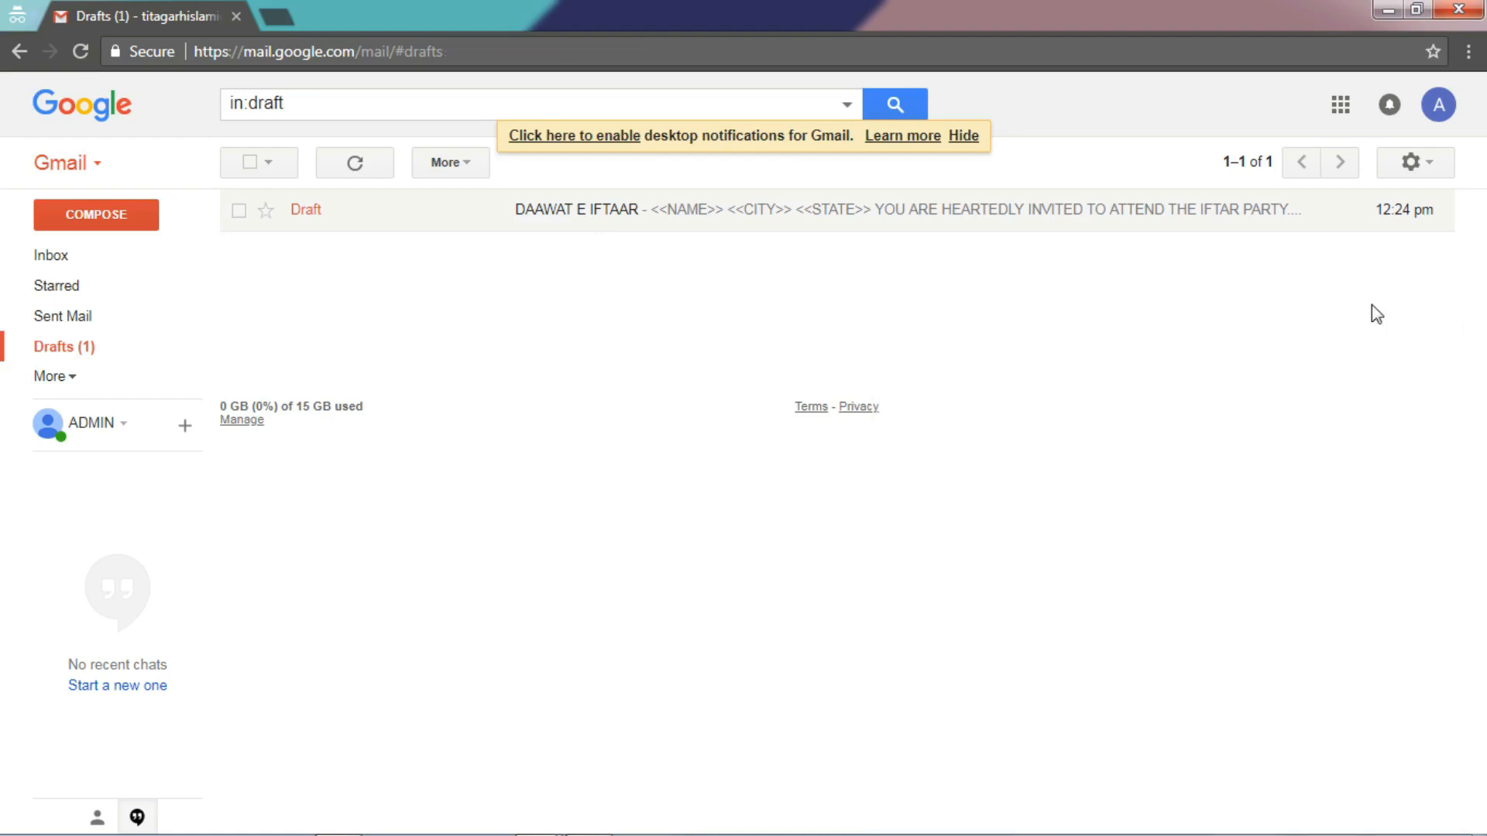
left_click(76, 360)
Load google.com in a new browser tab and search for "google sheets".
left_click(278, 19)
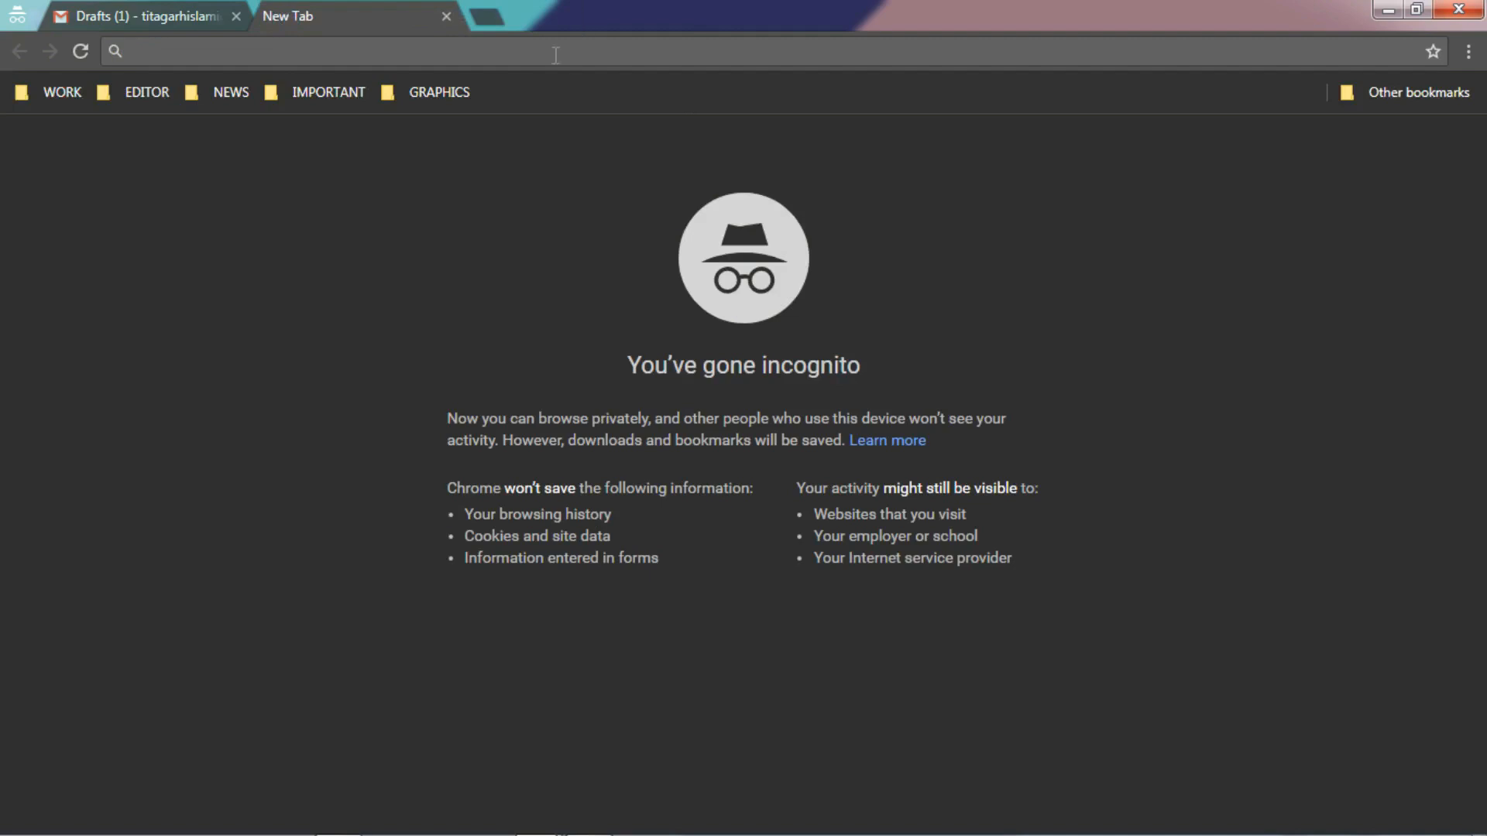
type("GOOGLE.com")
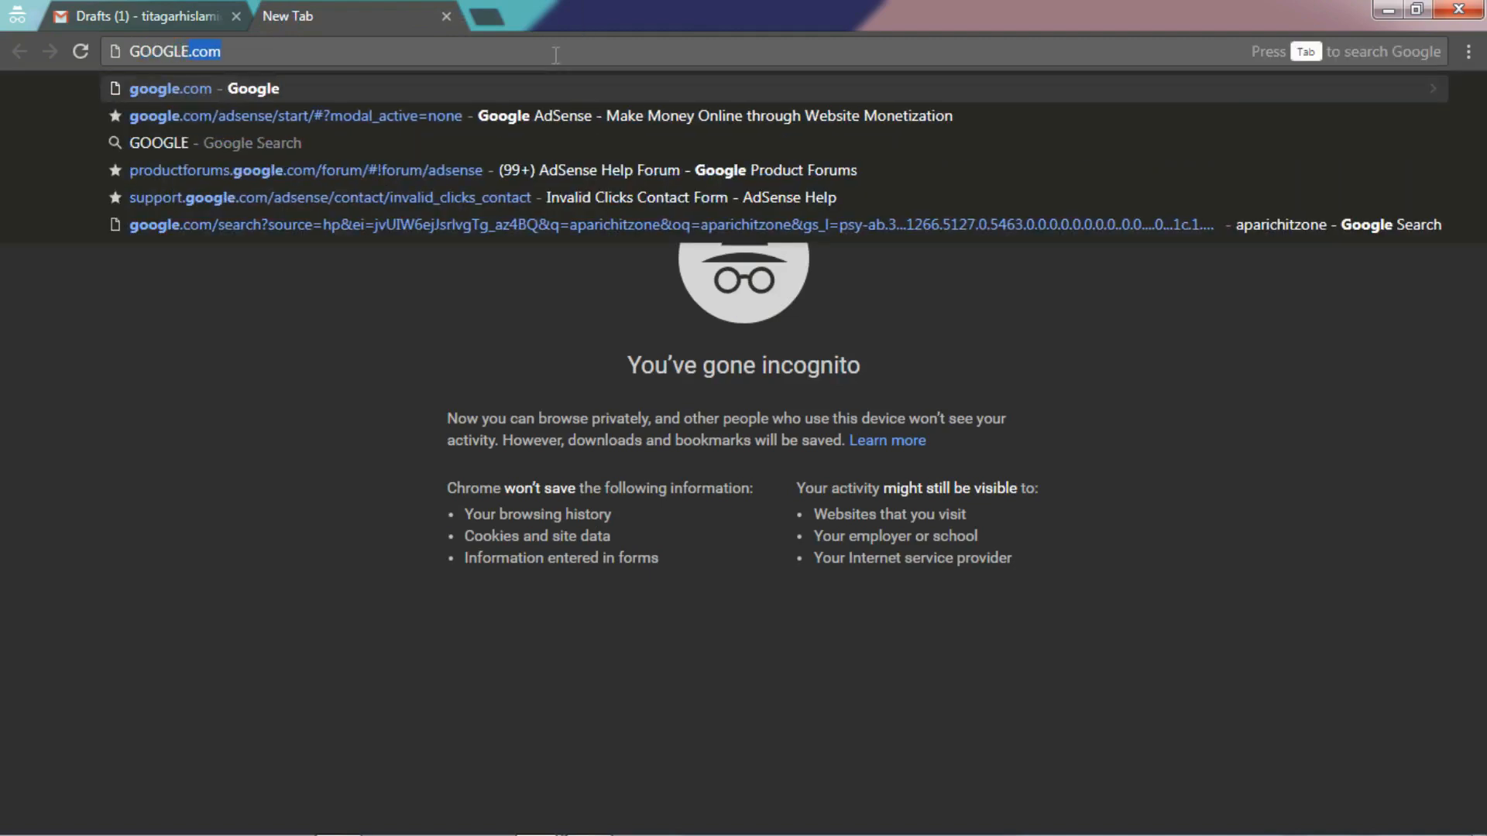
key("Return")
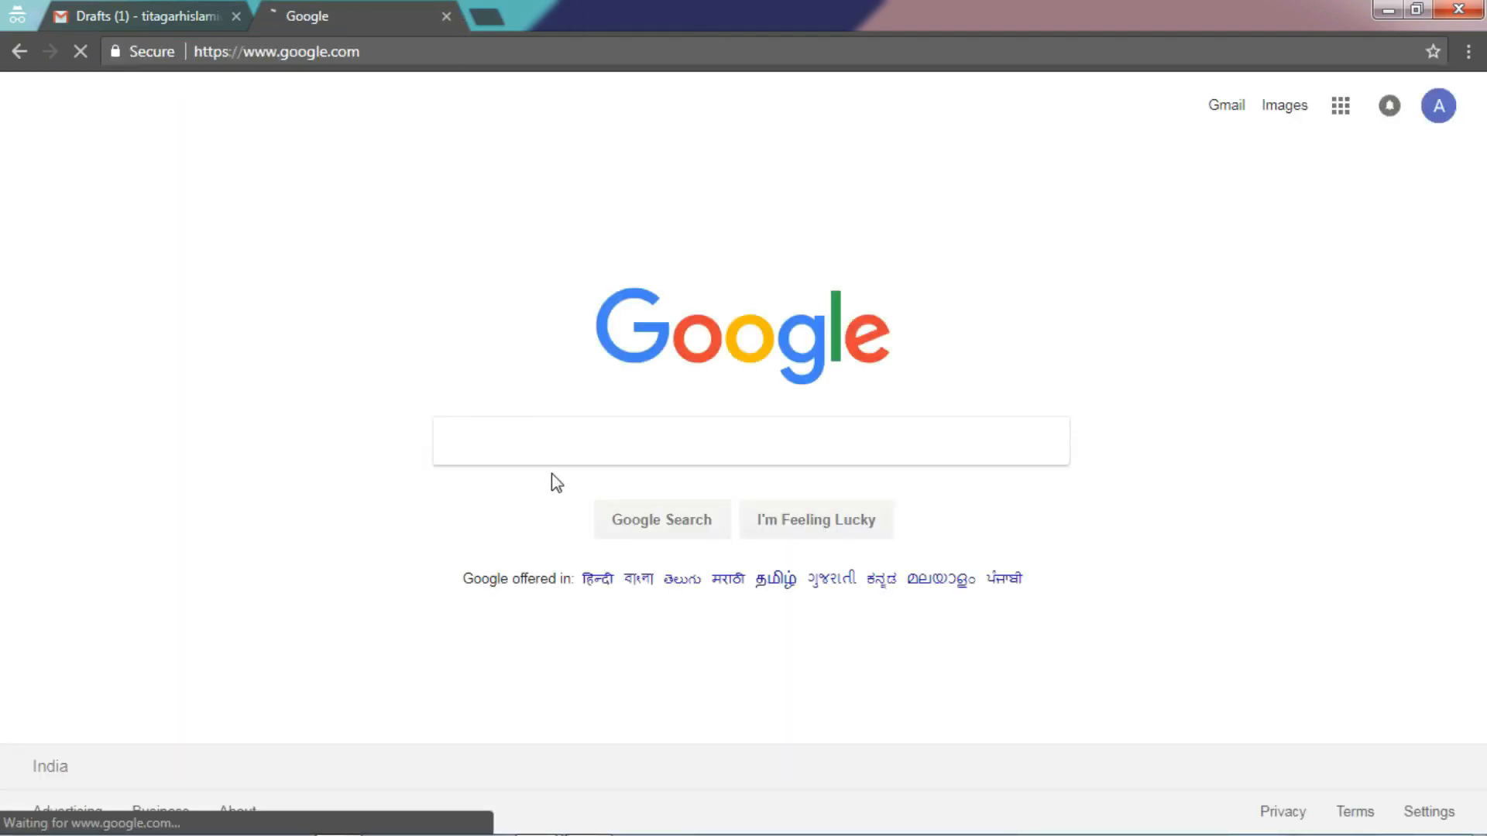
type("GO")
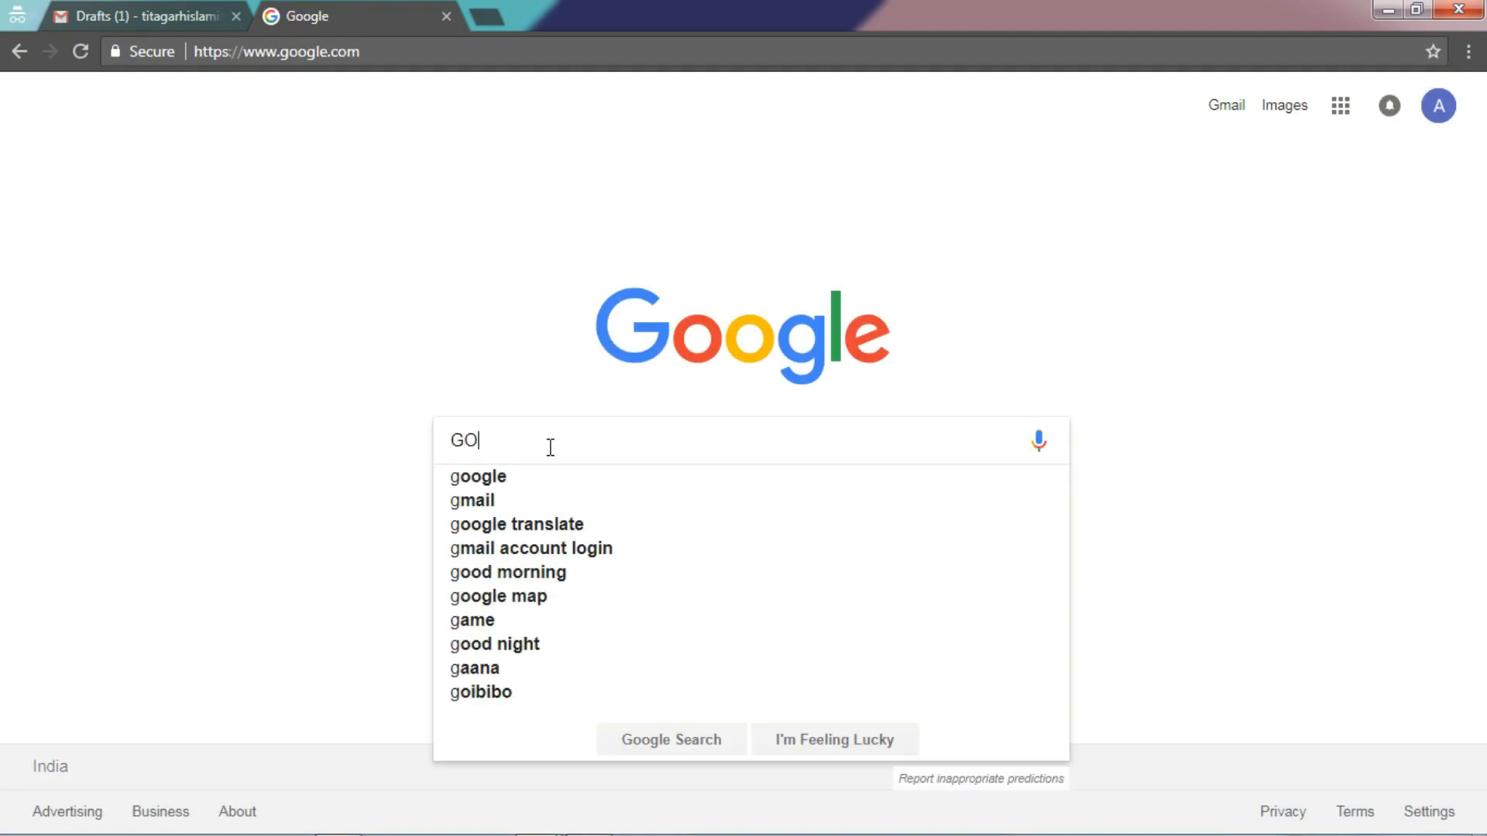
type("OGLE SH")
key("Down")
key("Return")
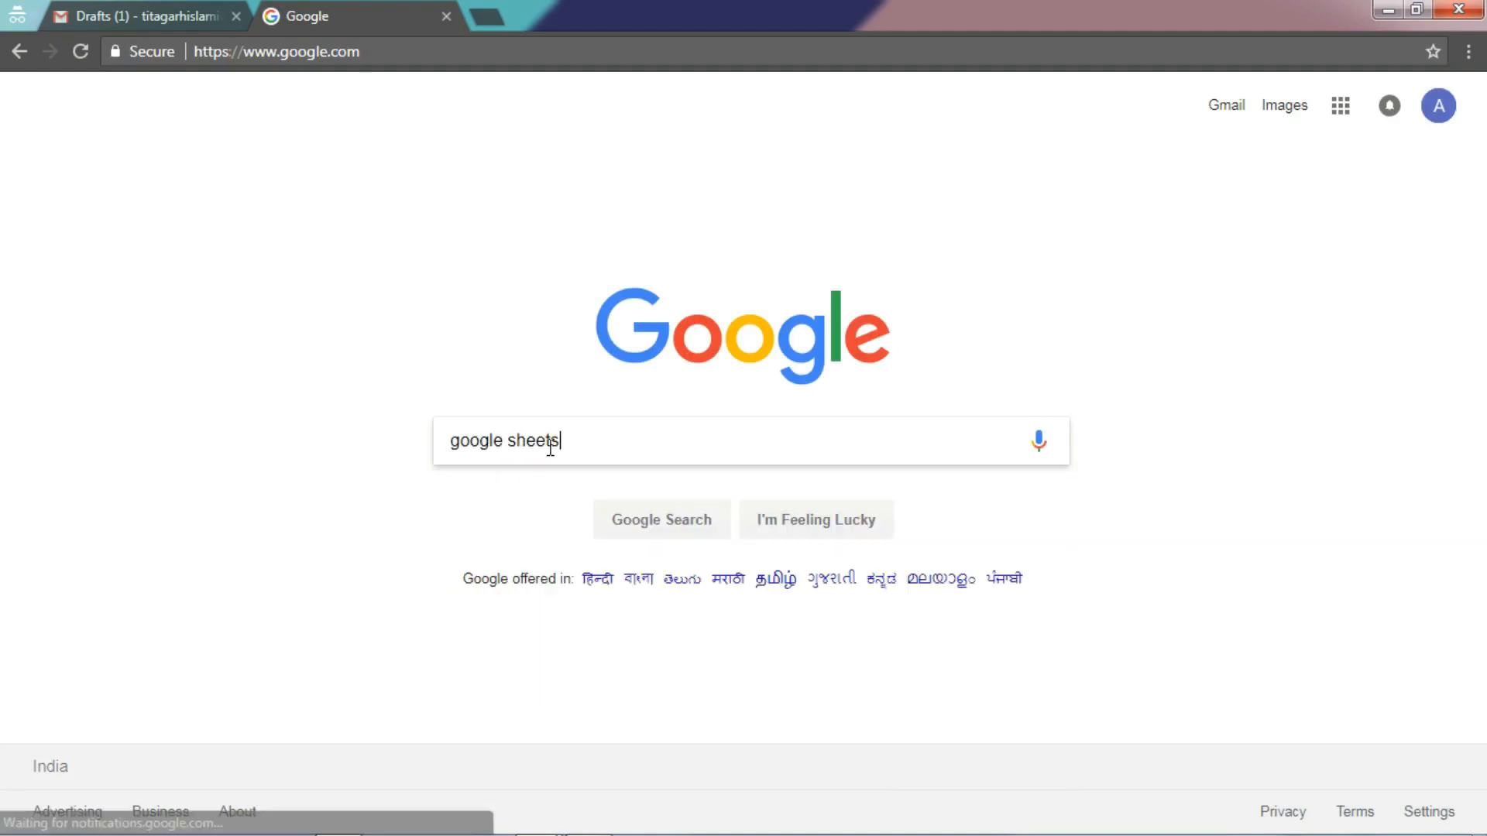
Go to Google Sheets from the search results and create a blank spreadsheet, dismissing the introductory notices.
left_click(345, 276)
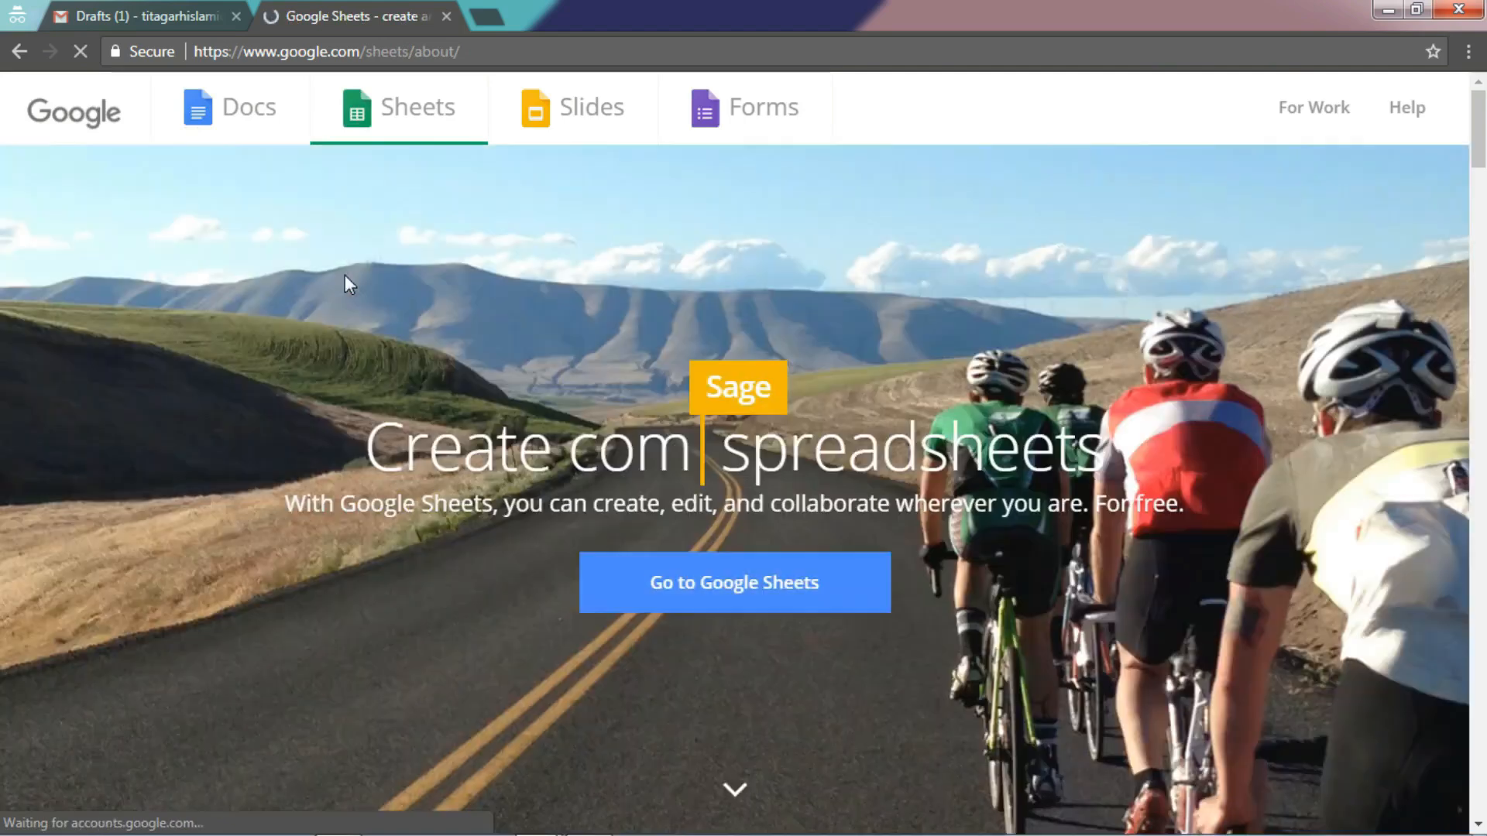
left_click(426, 122)
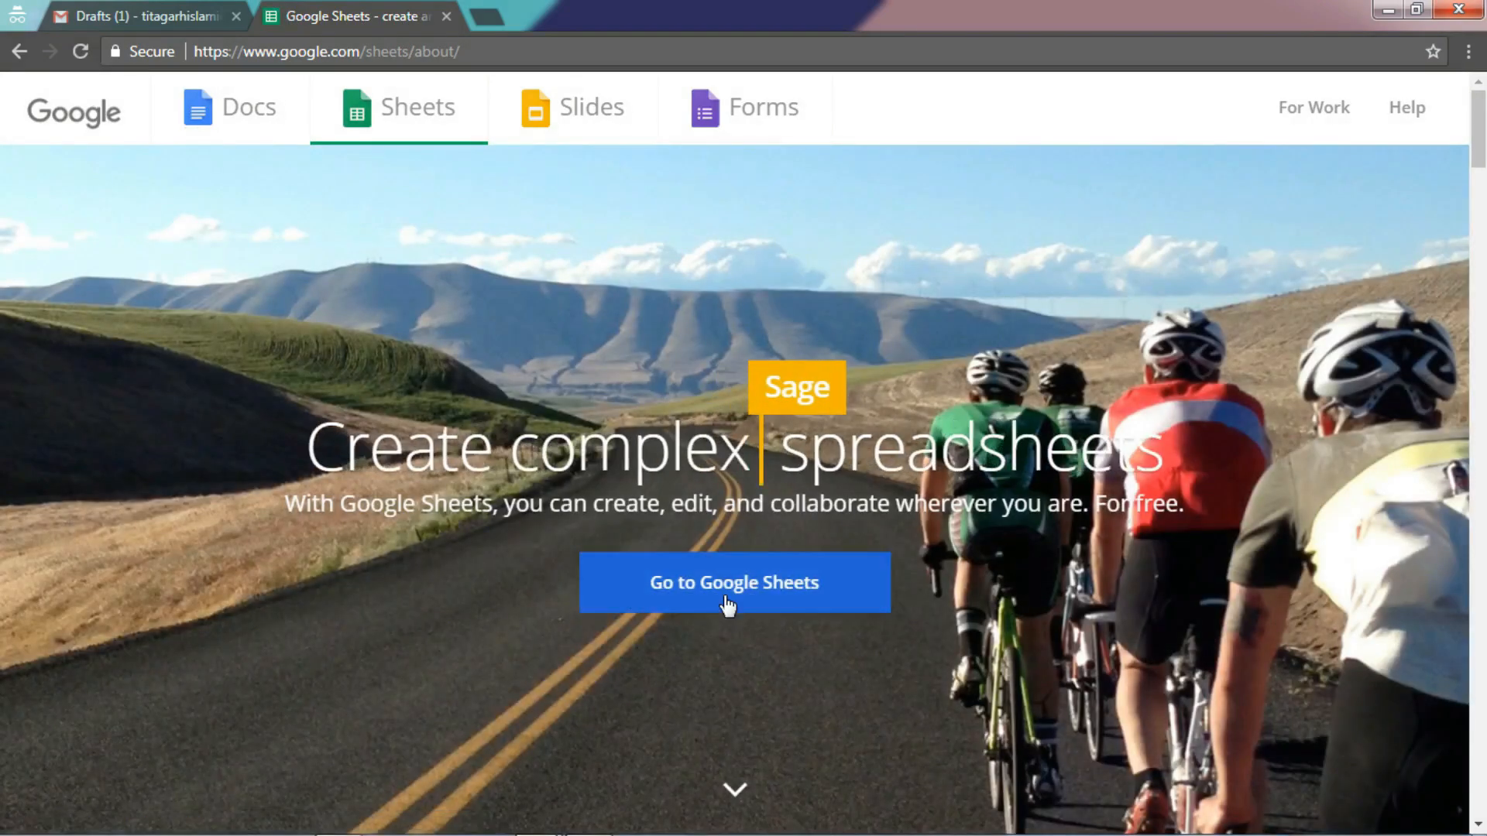
left_click(723, 596)
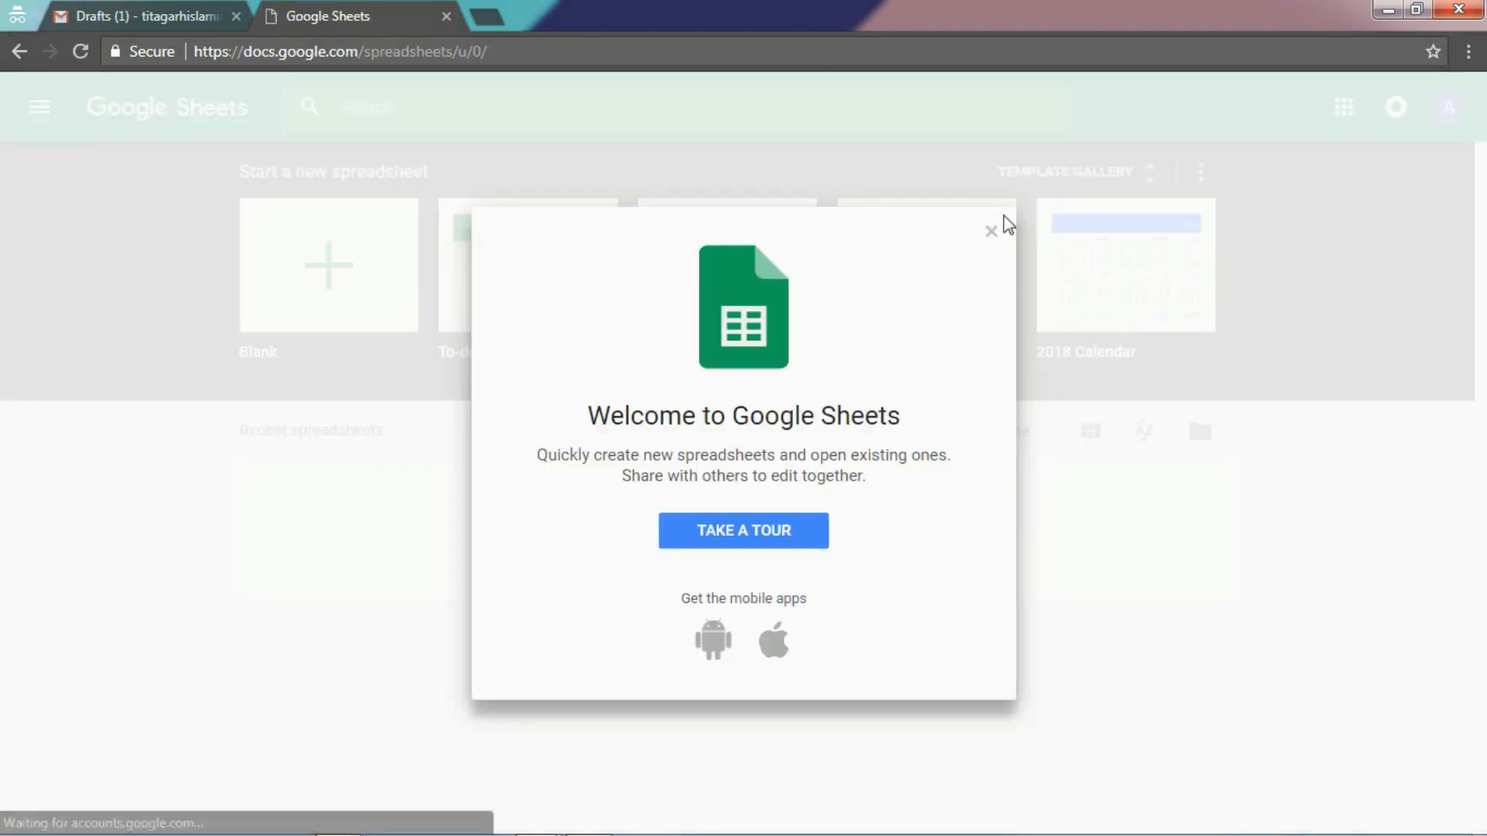
left_click(991, 230)
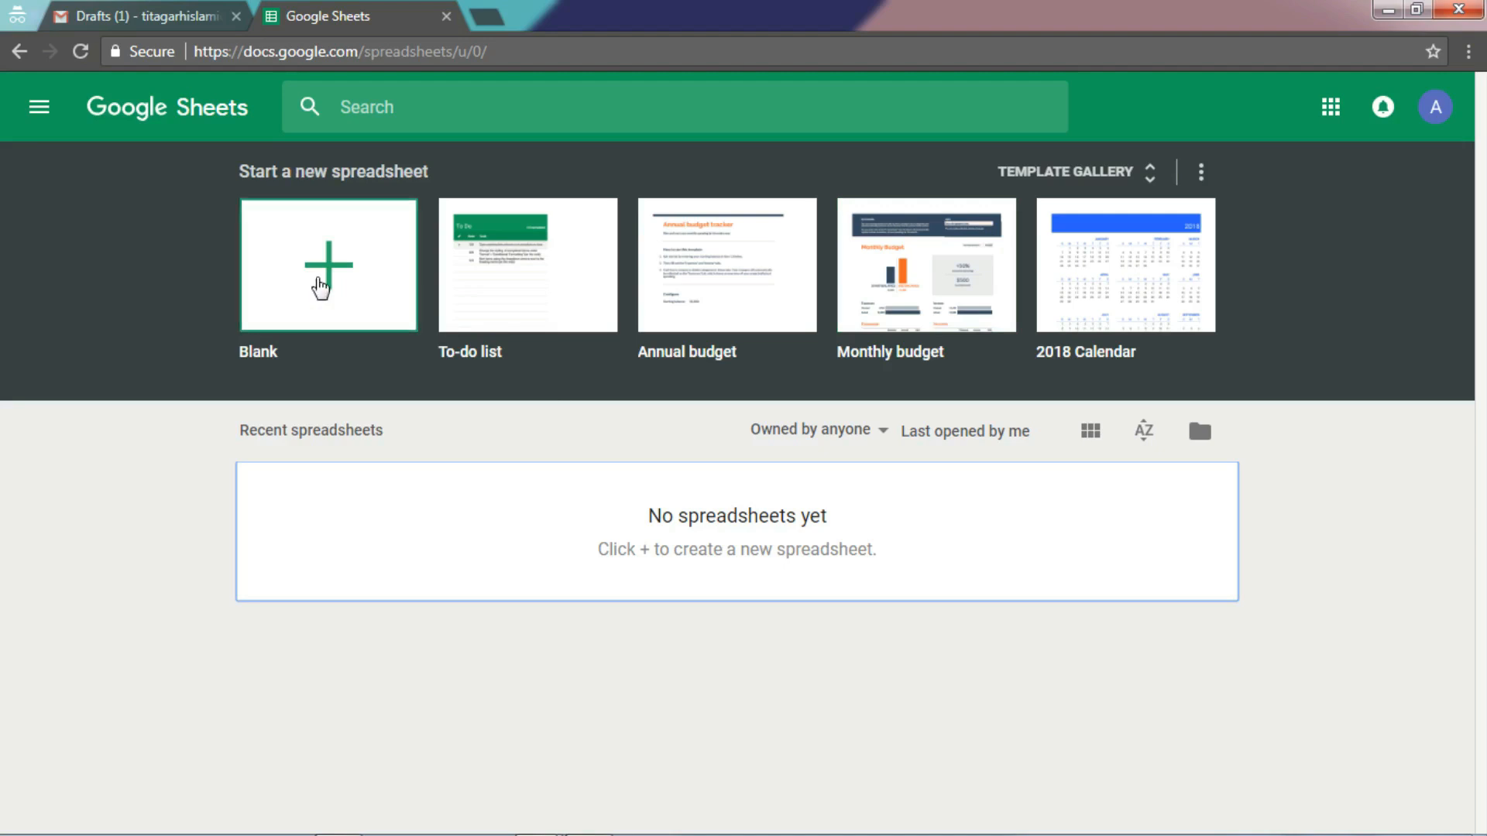
left_click(320, 285)
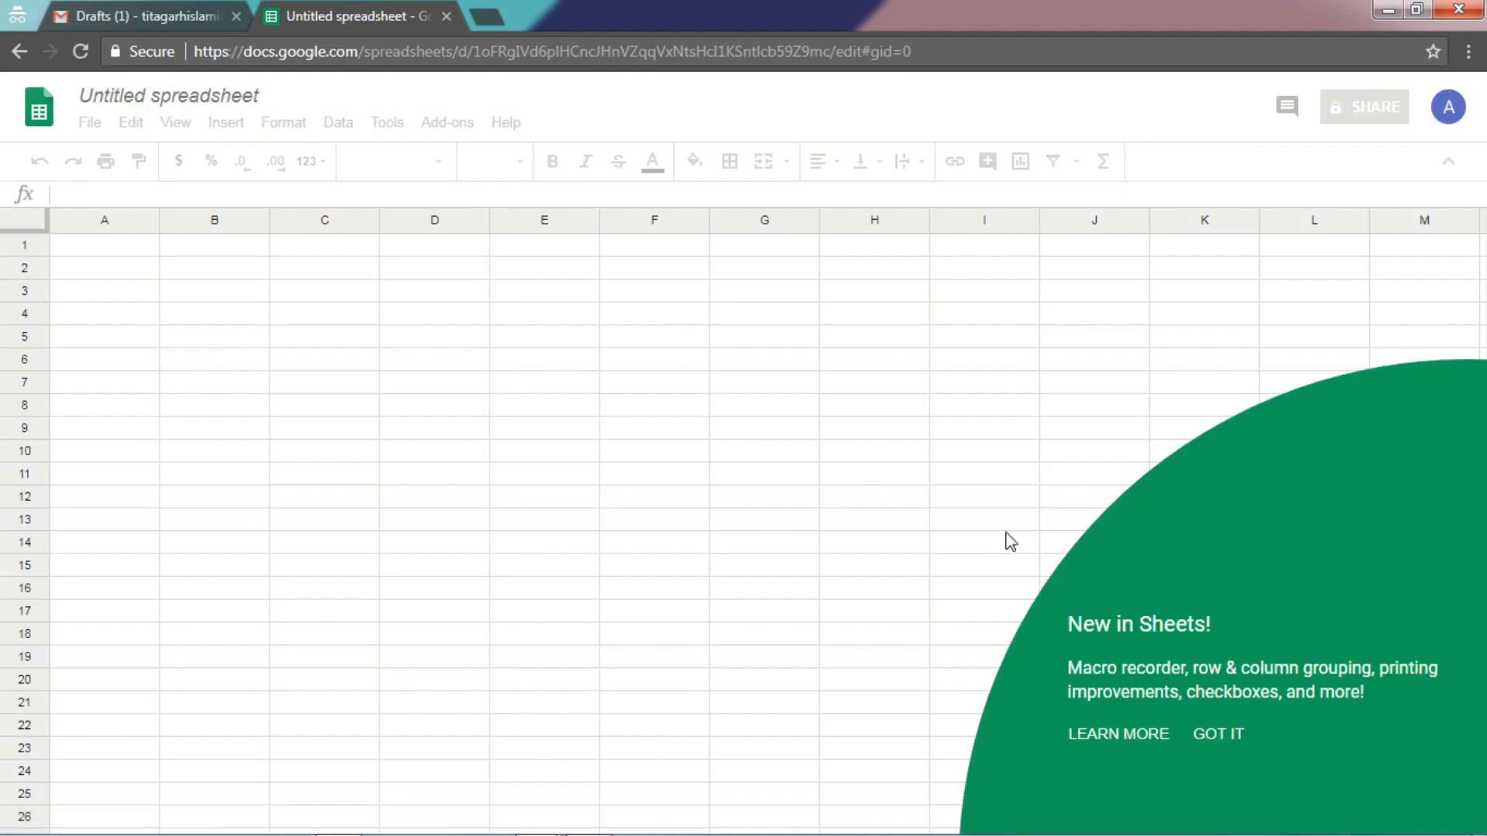
left_click(1216, 735)
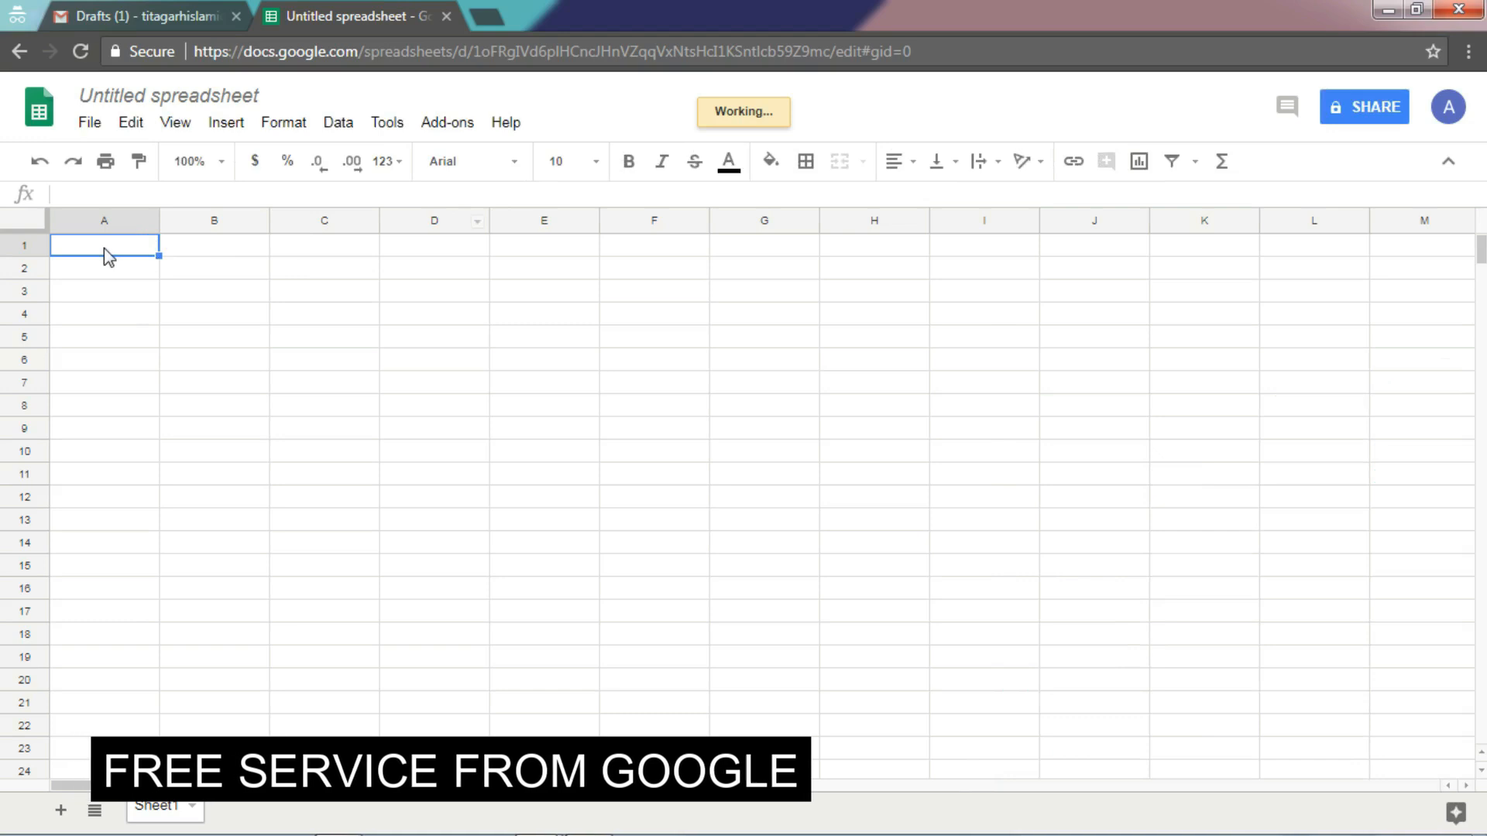
Enter the column headers NAME, CITY and STATE in cells A1, B1 and C1 of the blank sheet.
left_click(203, 244)
left_click(324, 244)
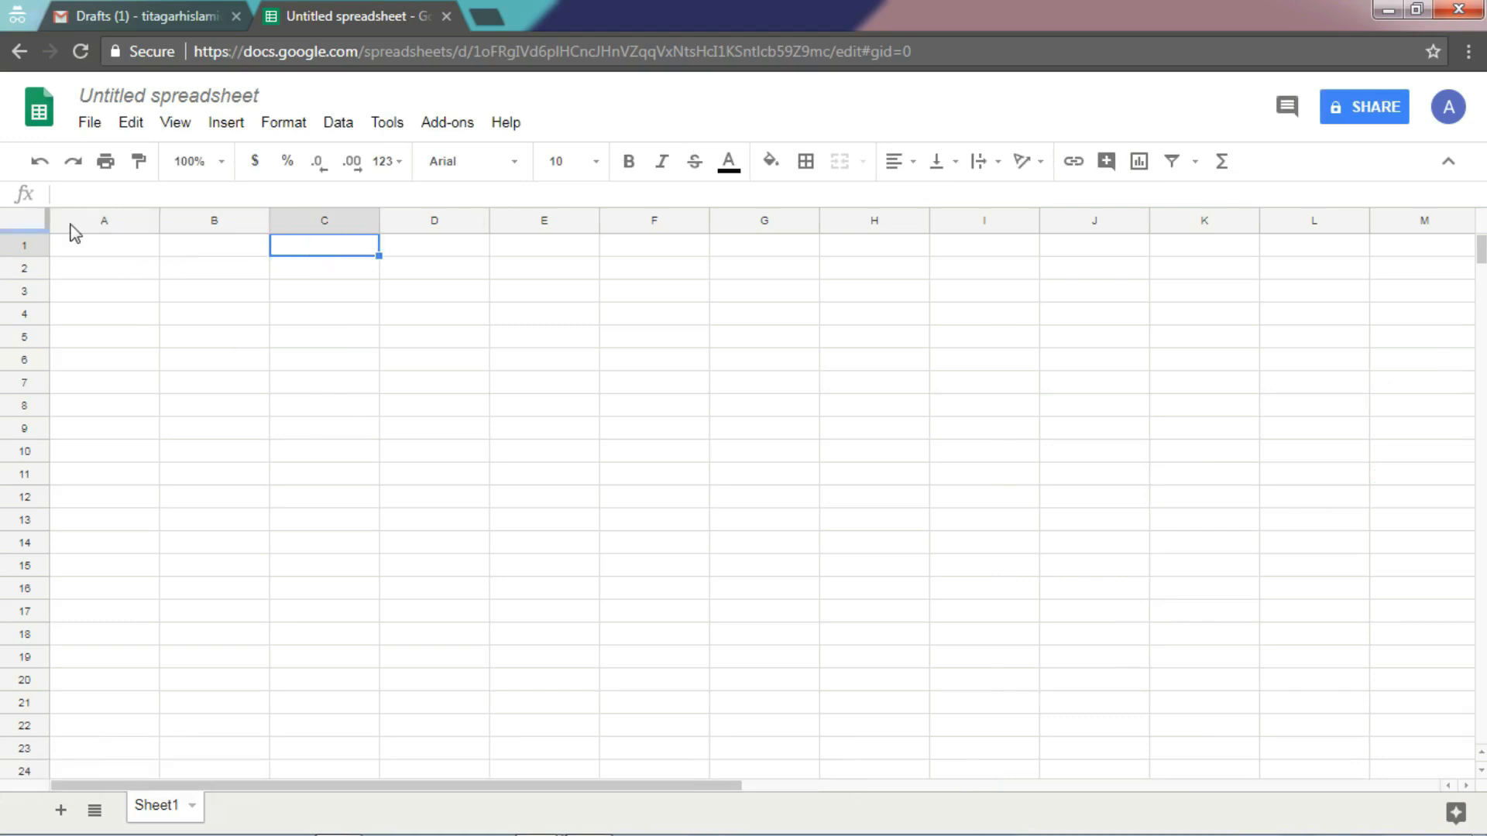
left_click(101, 246)
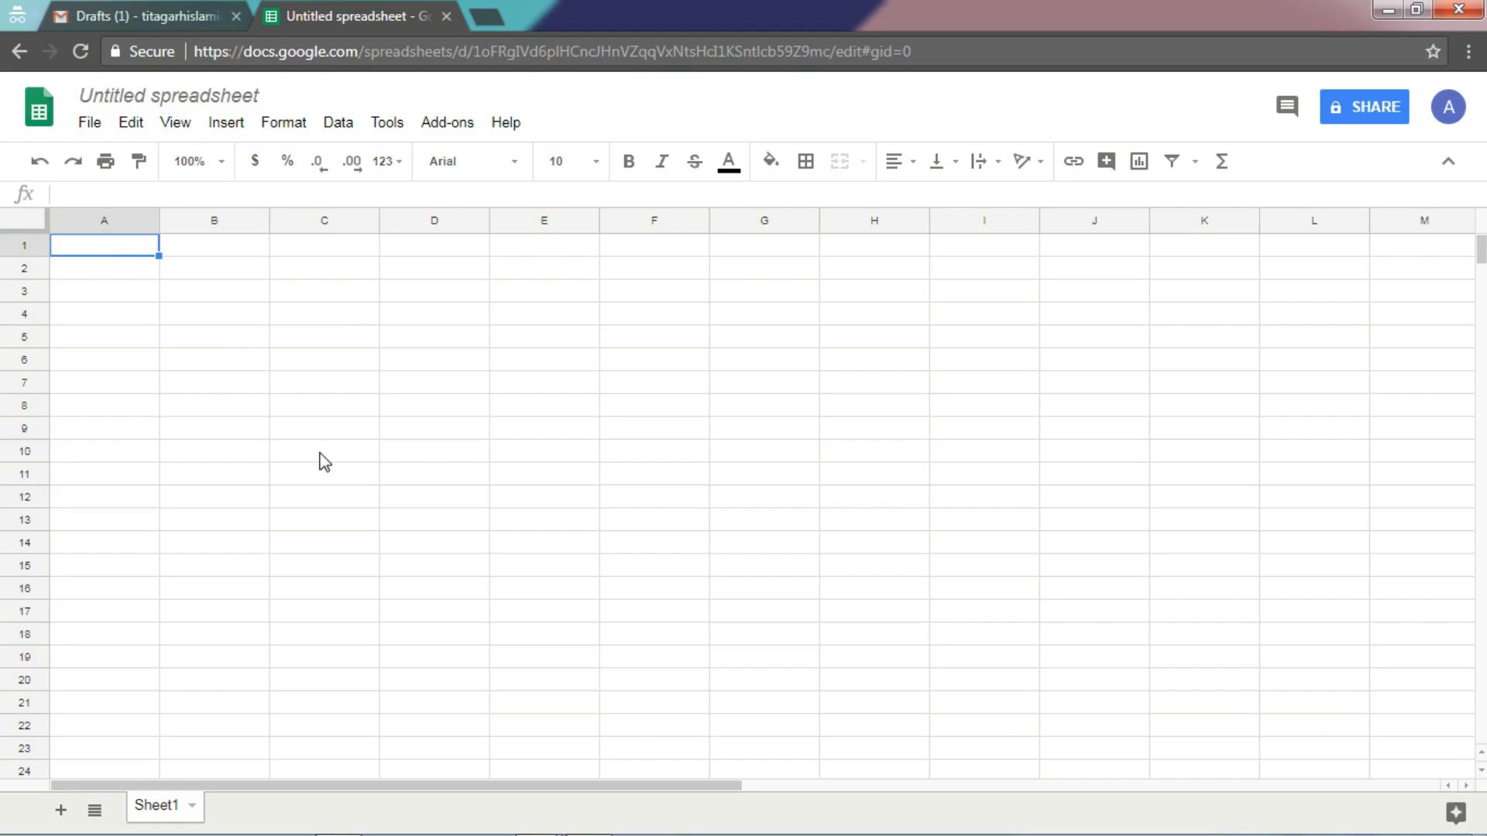
type("NAME")
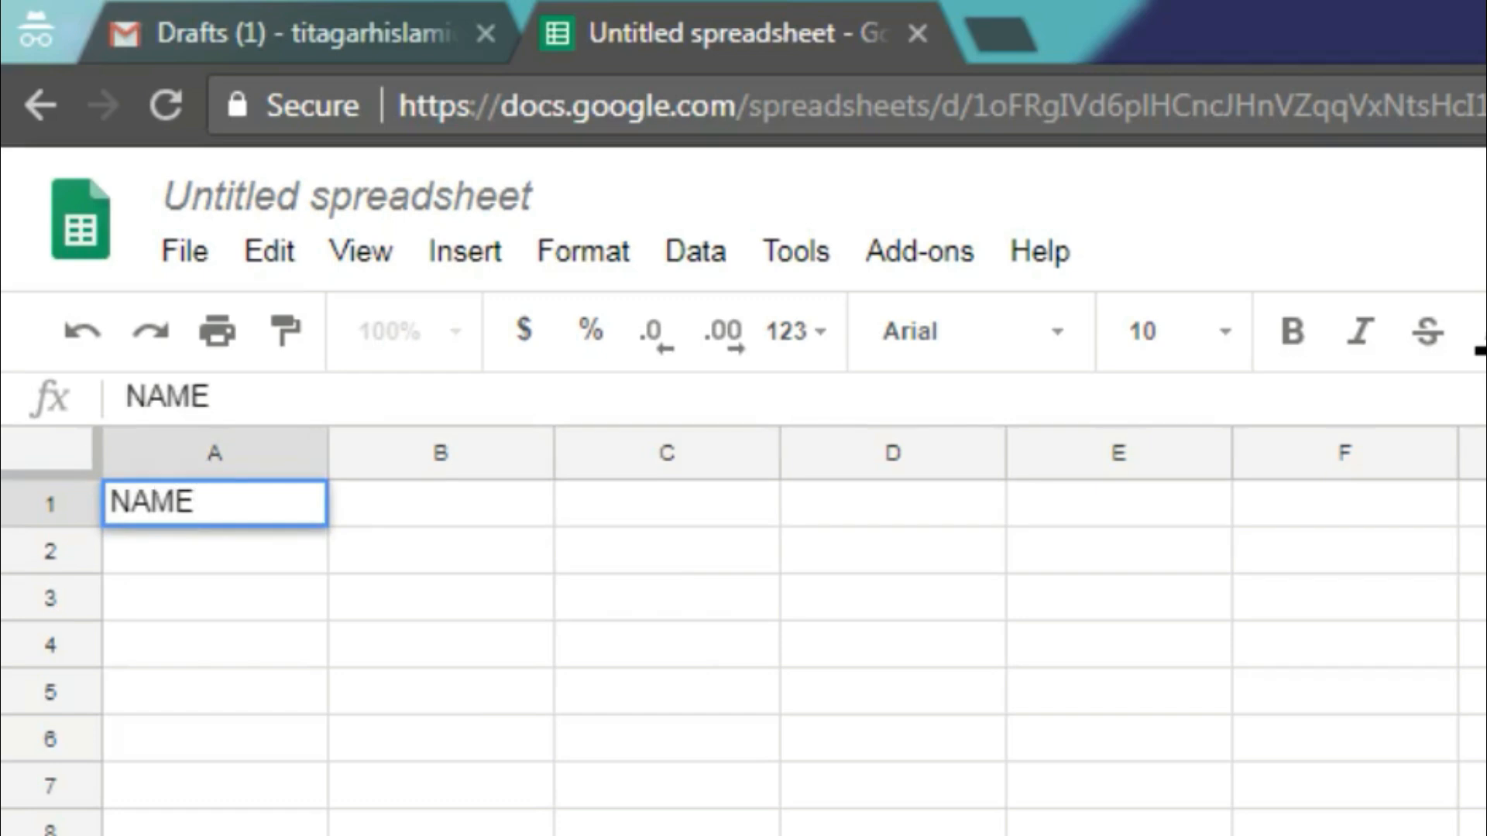
key("Tab")
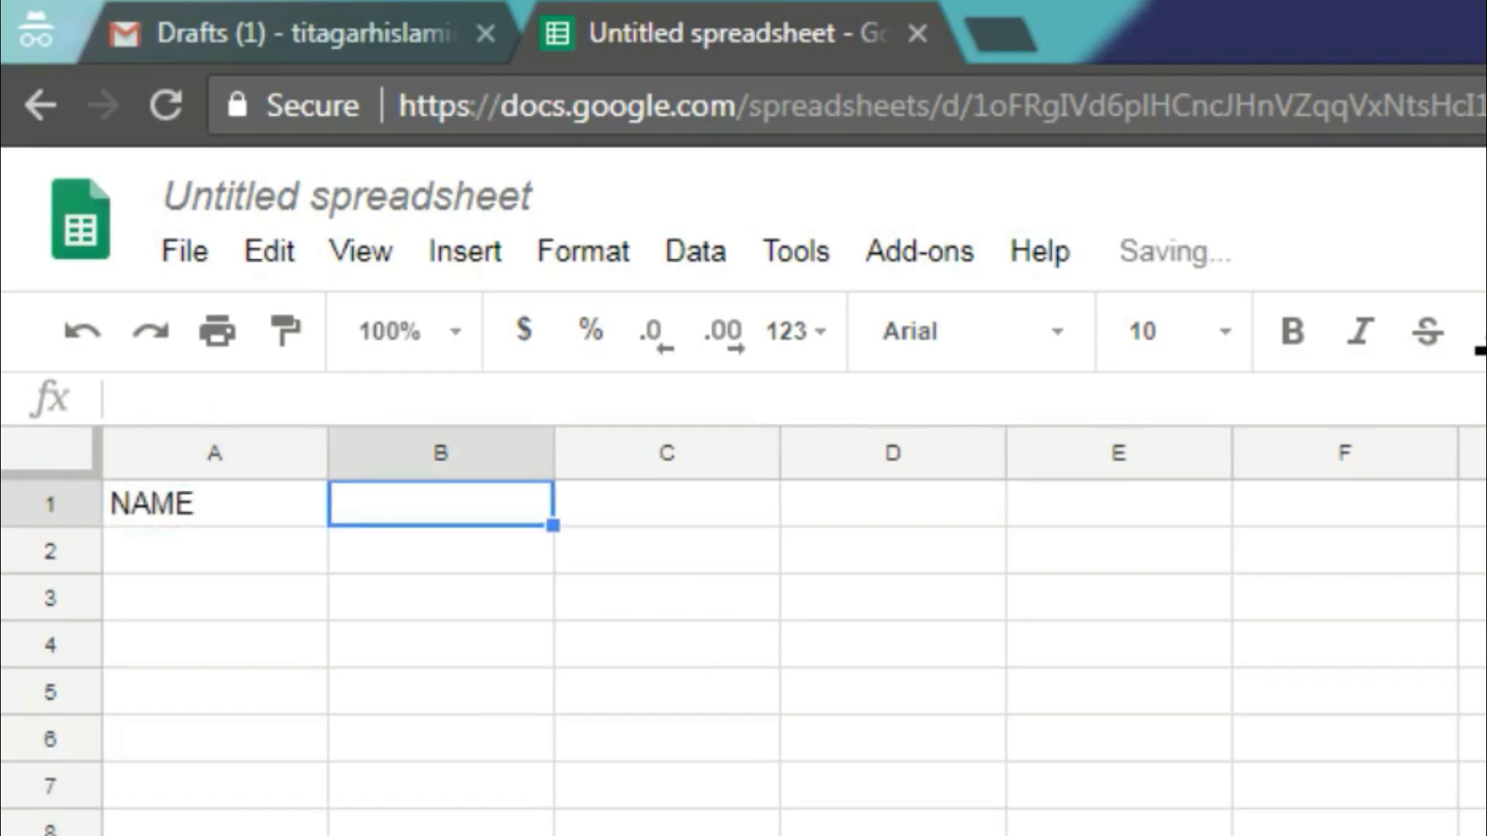
type("CITY")
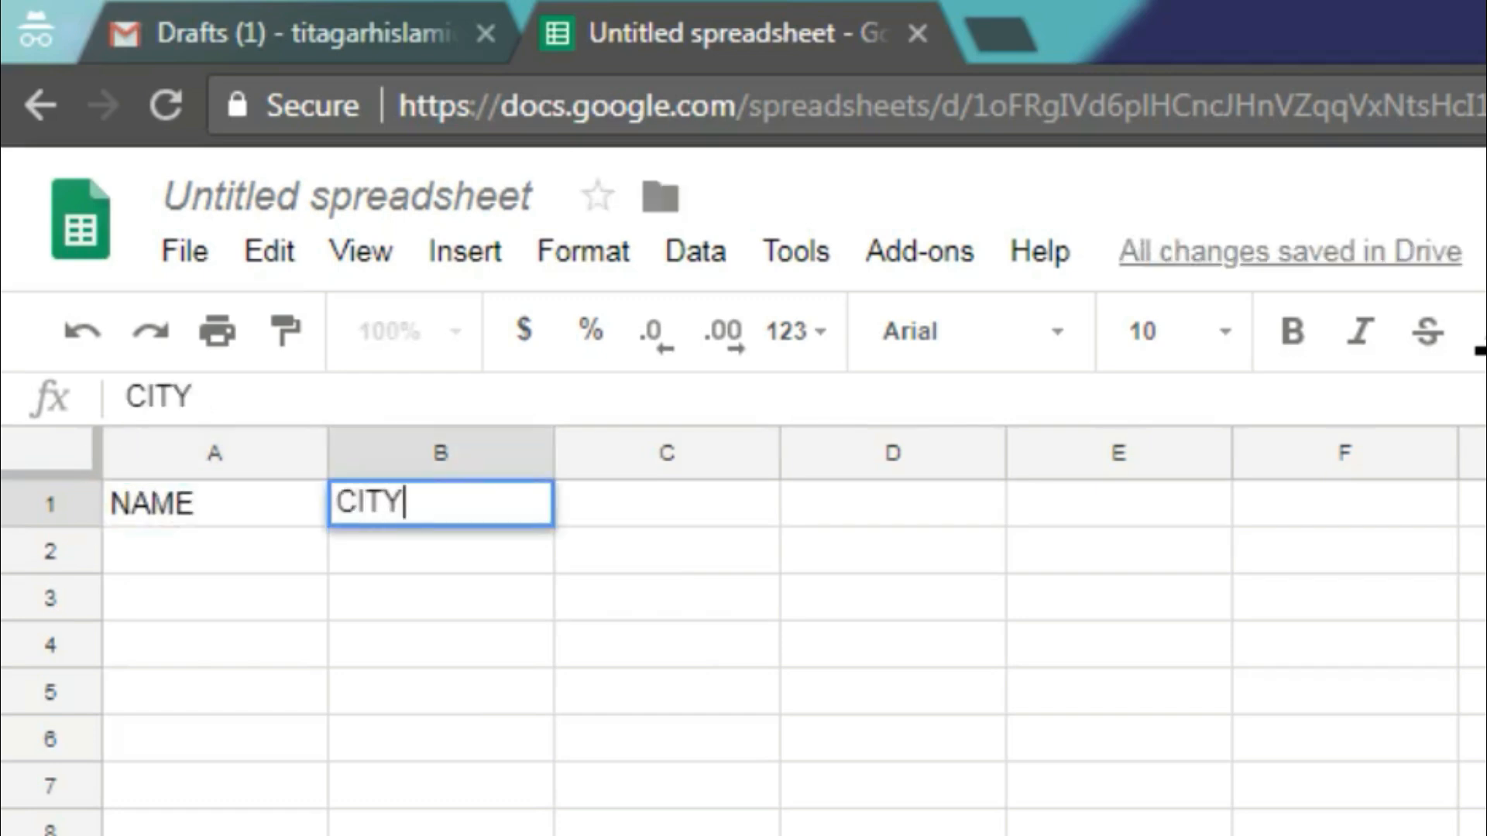
key("Tab")
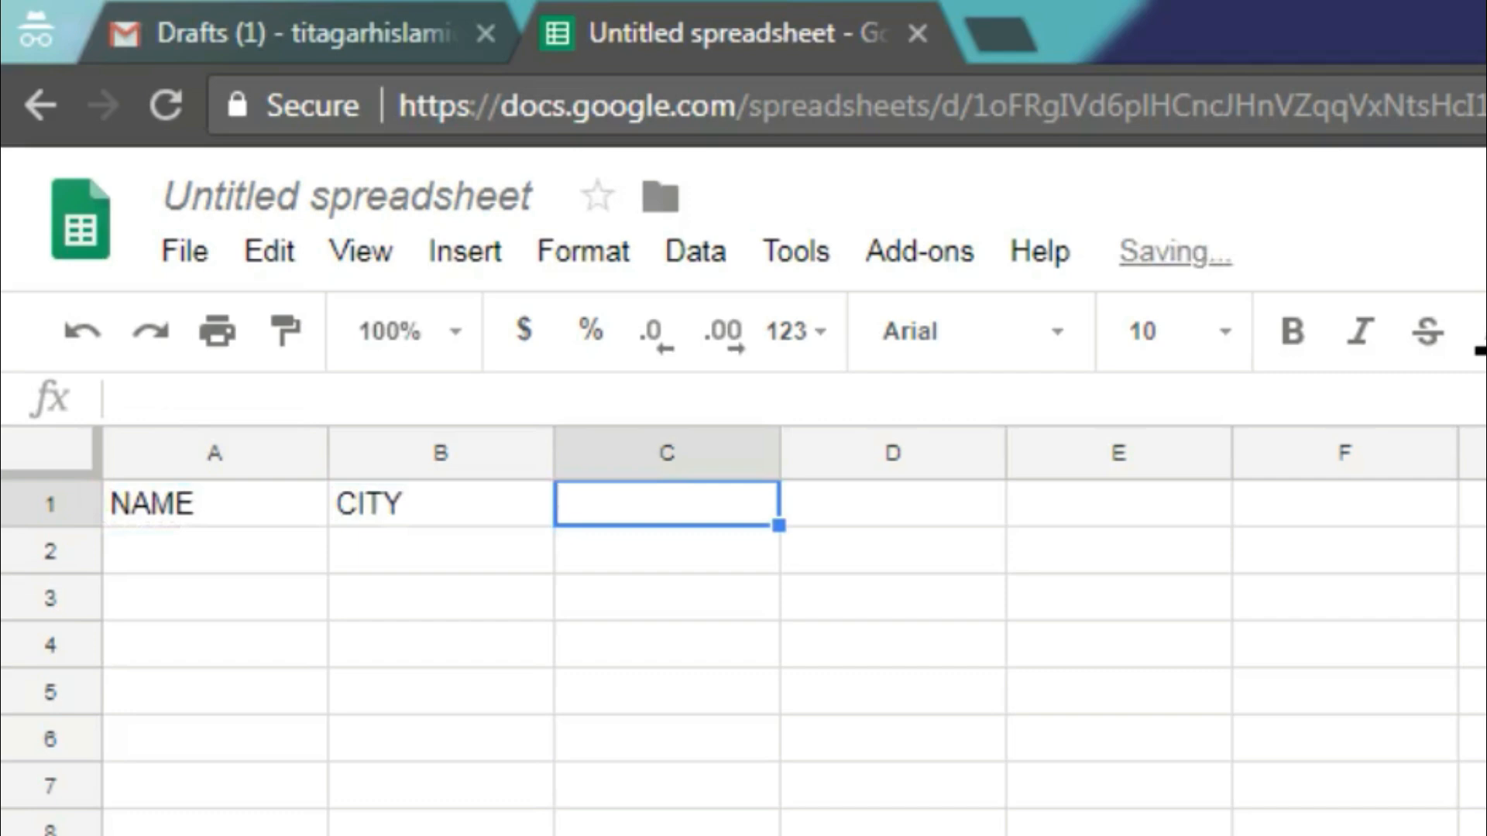
type("STATE")
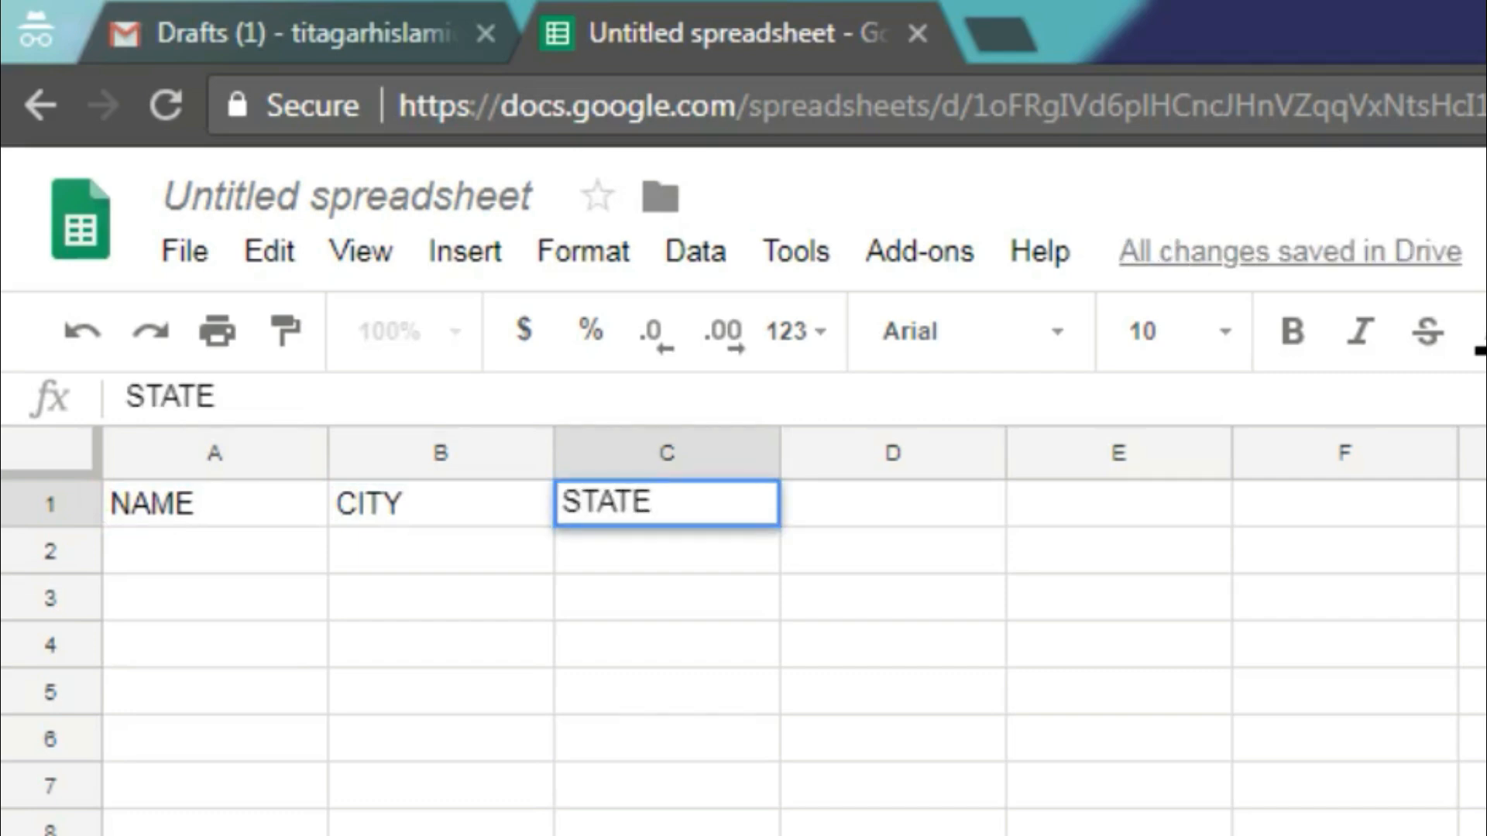
key("Tab")
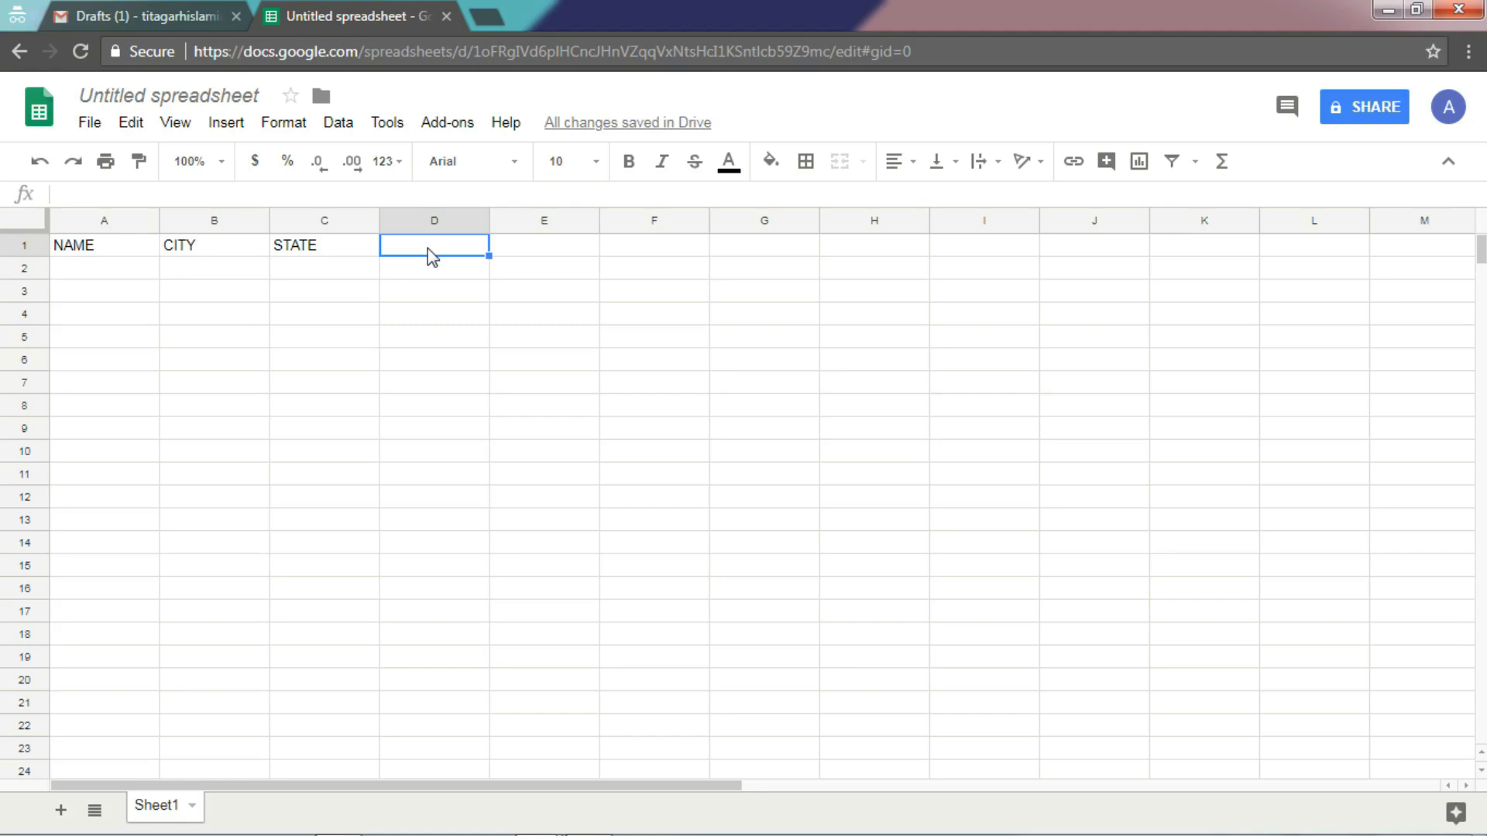
Open the add-ons store for the spreadsheet and search it for "YET ANATHER MAIL MERGE".
left_click(465, 128)
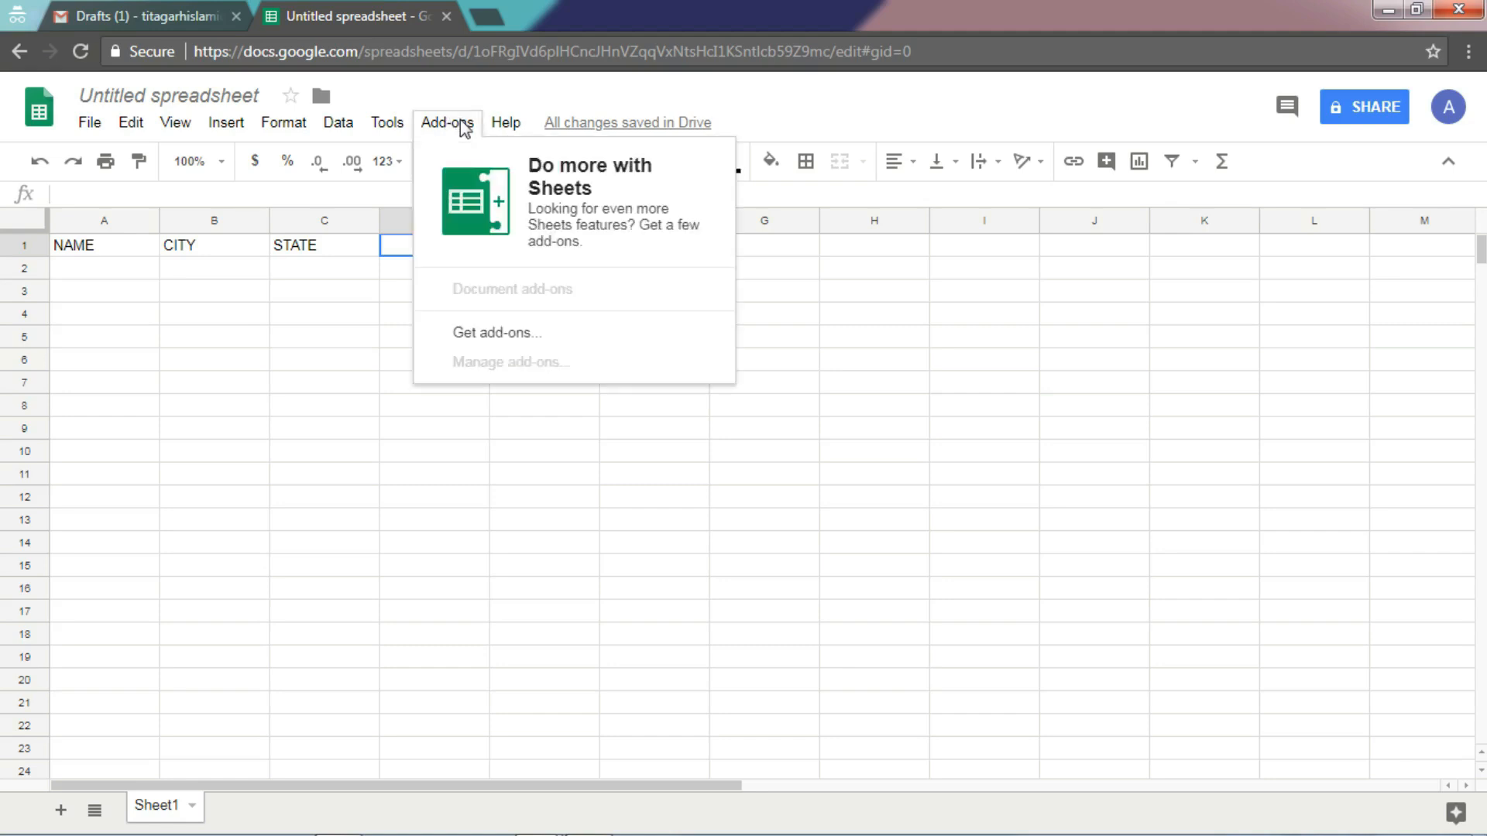
left_click(484, 333)
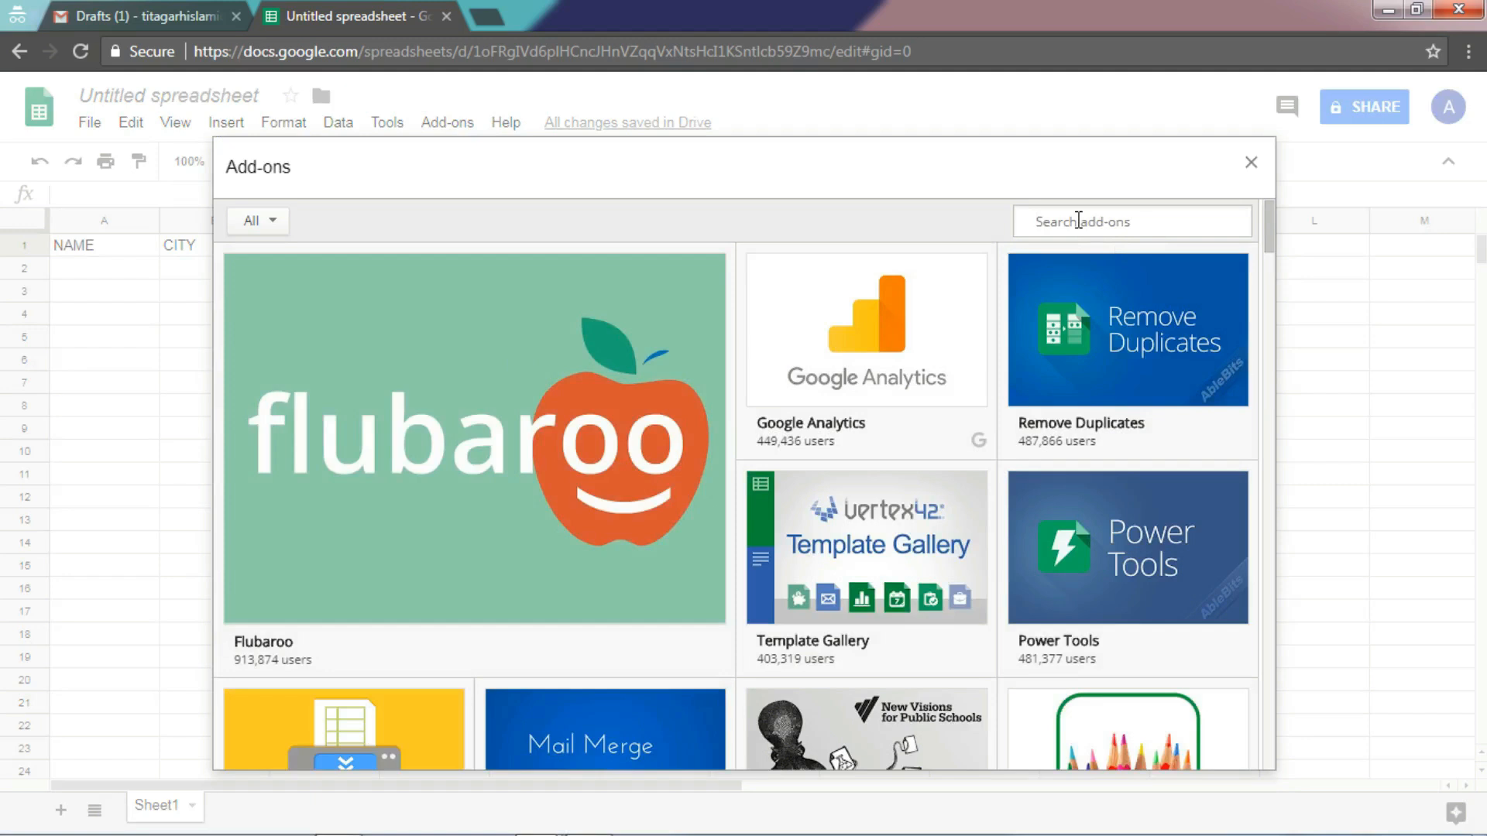
type("YET ANATHER MAIL MER")
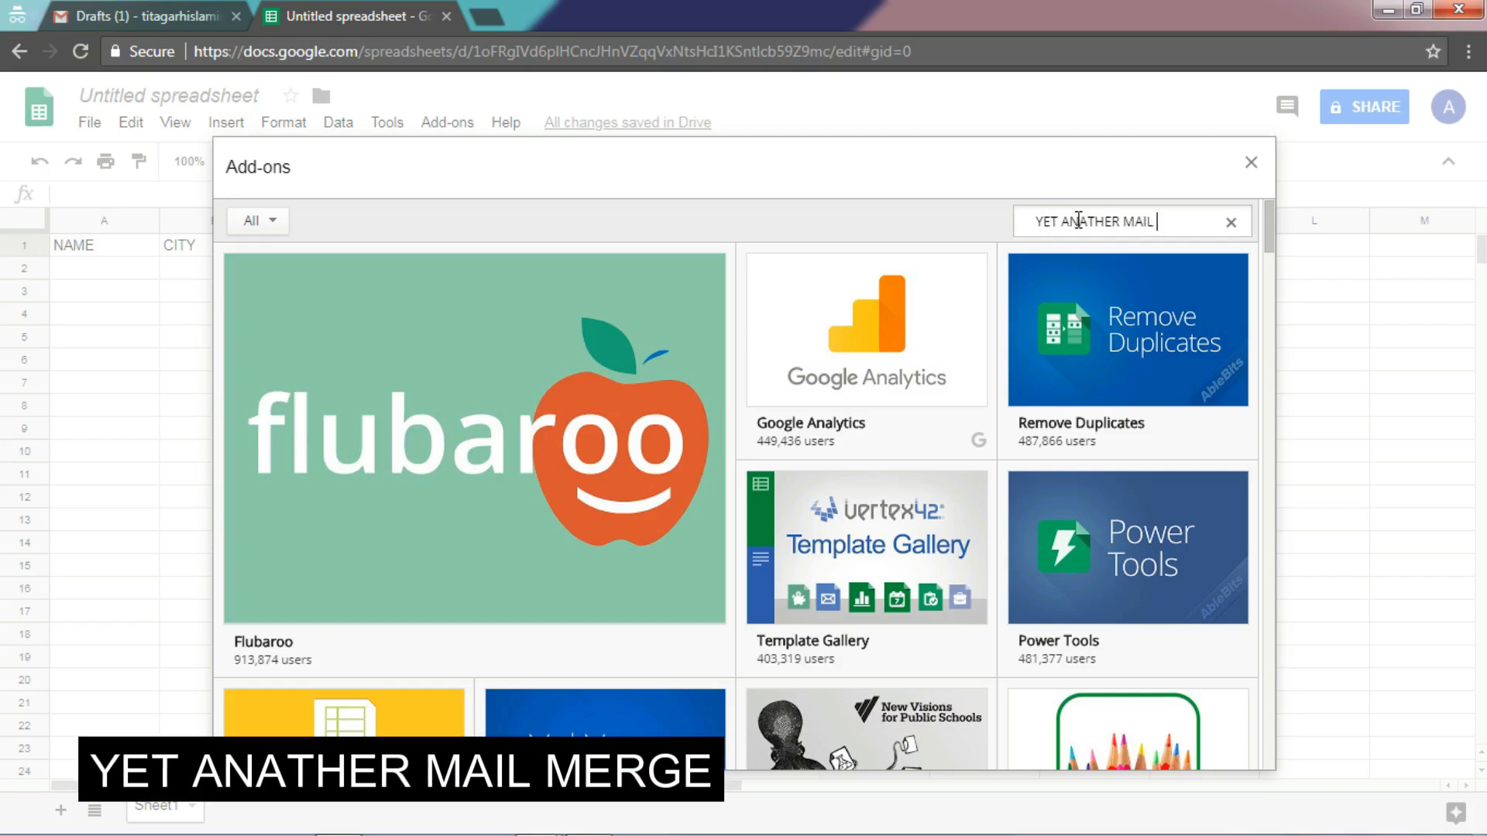
type("GE")
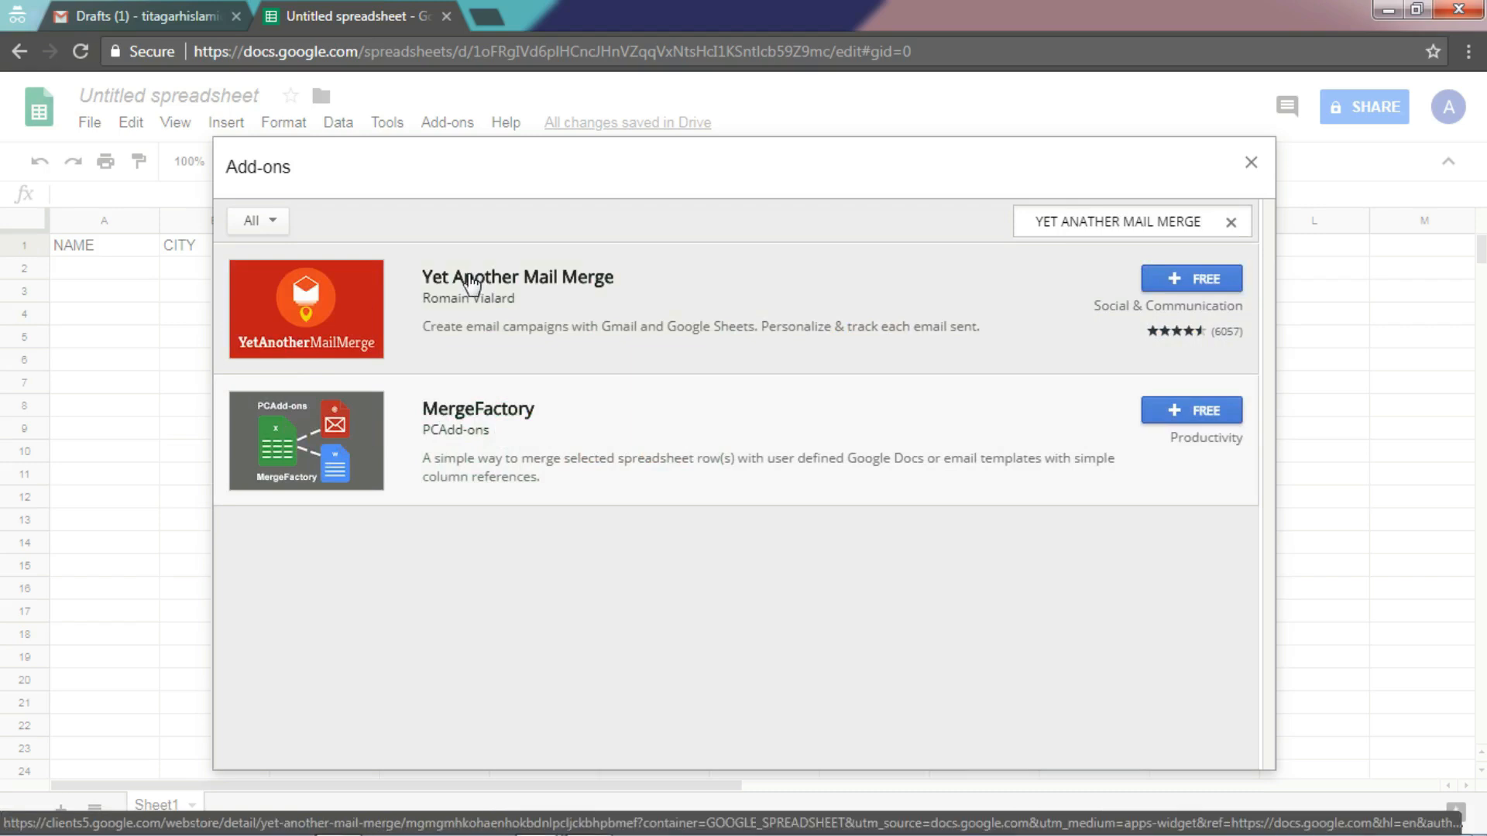
Install the free Yet Another Mail Merge add-on, authorize it with the existing Google account, and dismiss its introductory notice.
left_click(1167, 280)
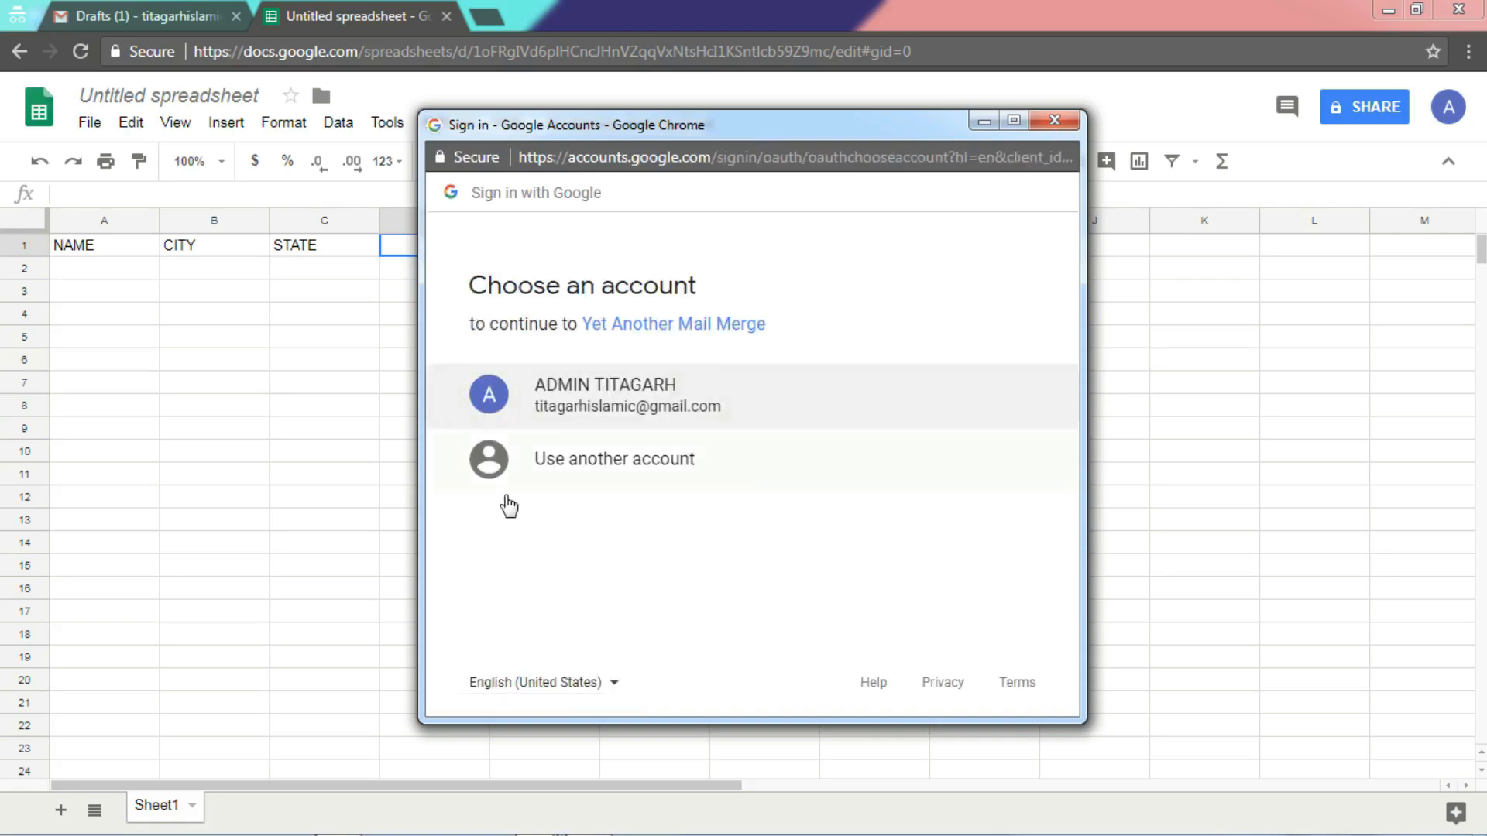
left_click(606, 402)
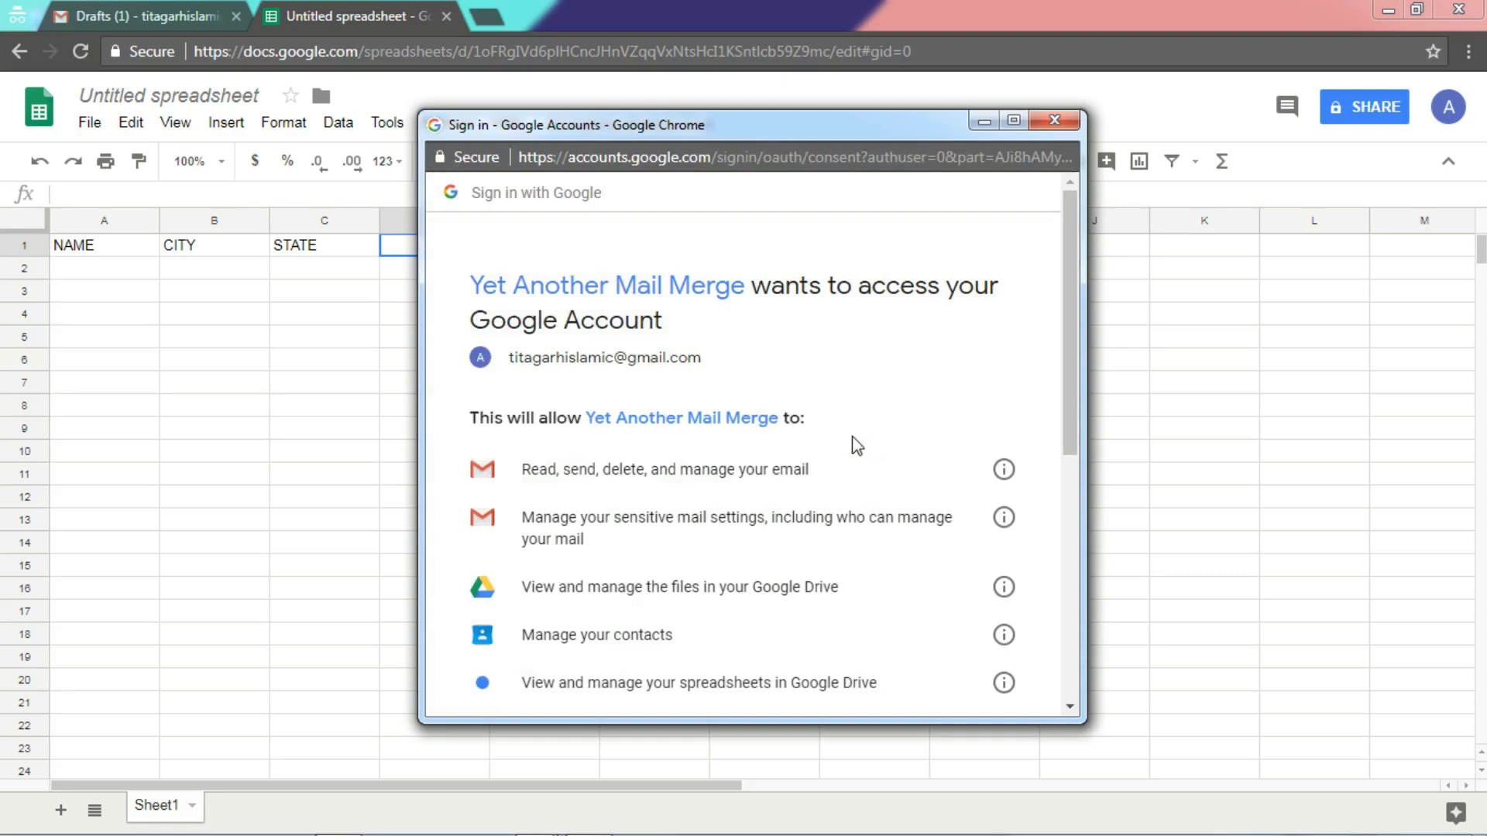
scroll(856, 445, "down", 5)
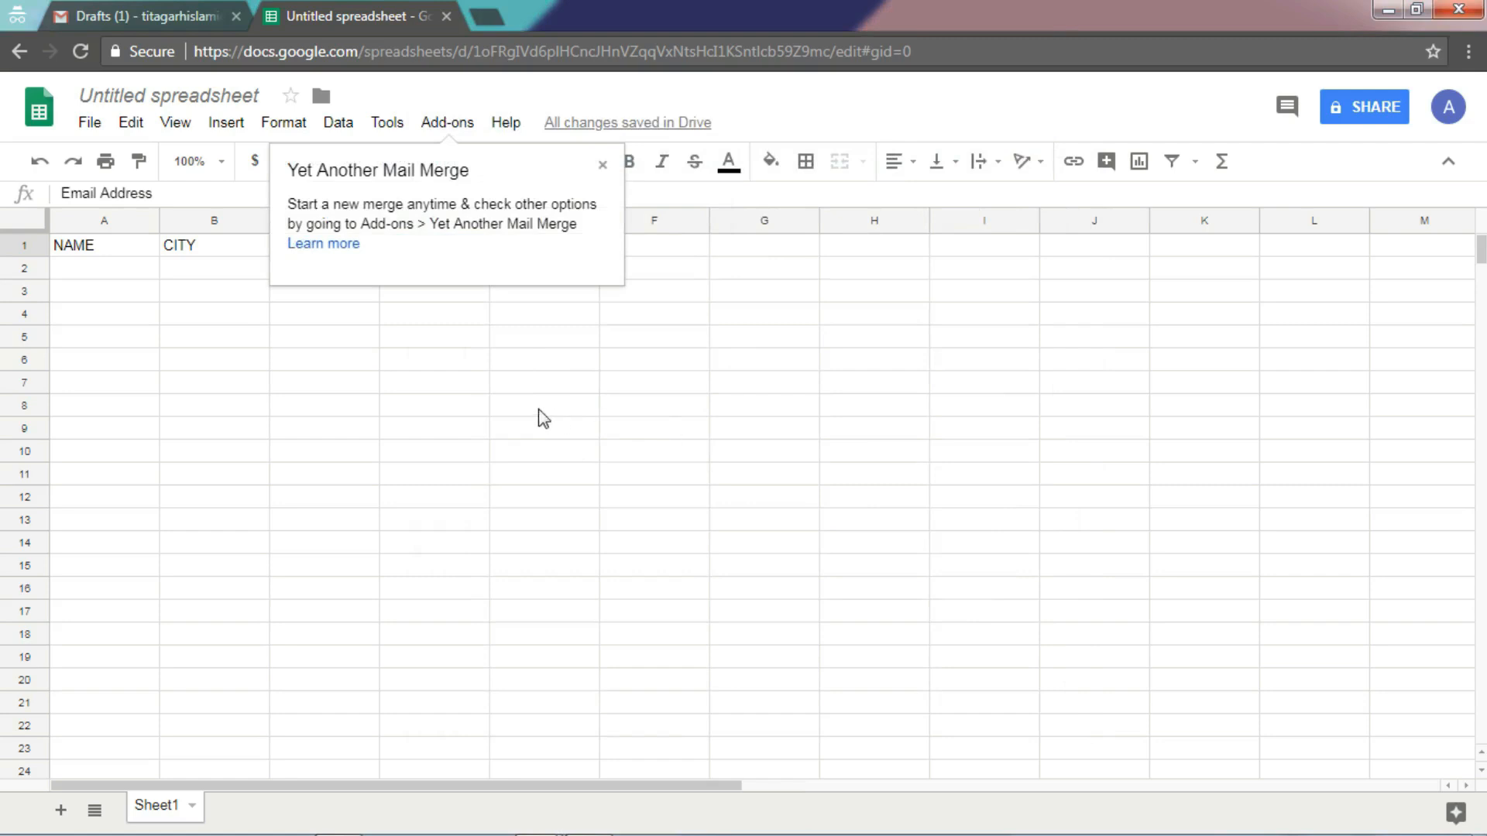
left_click(603, 164)
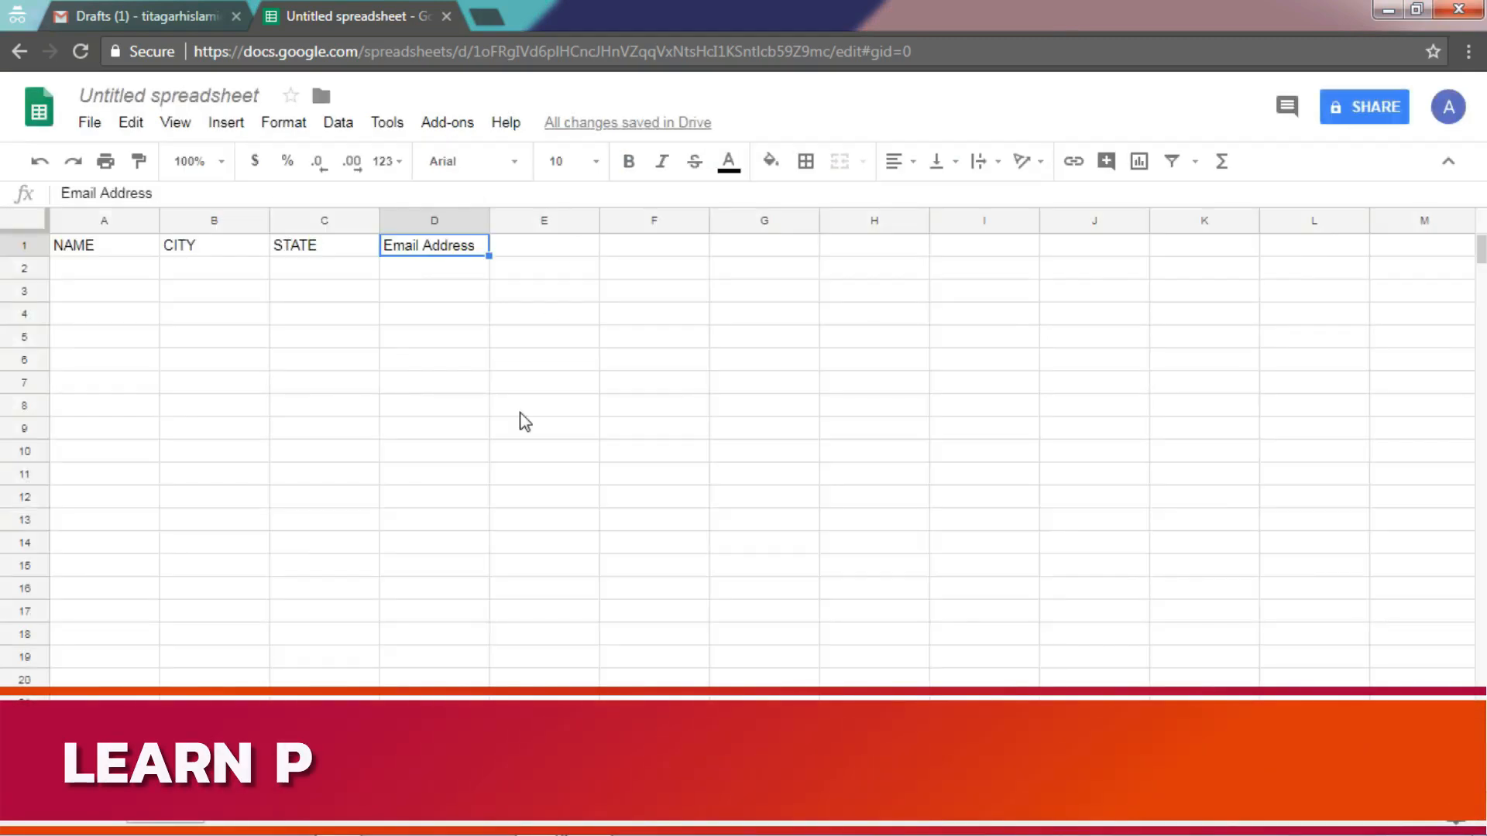